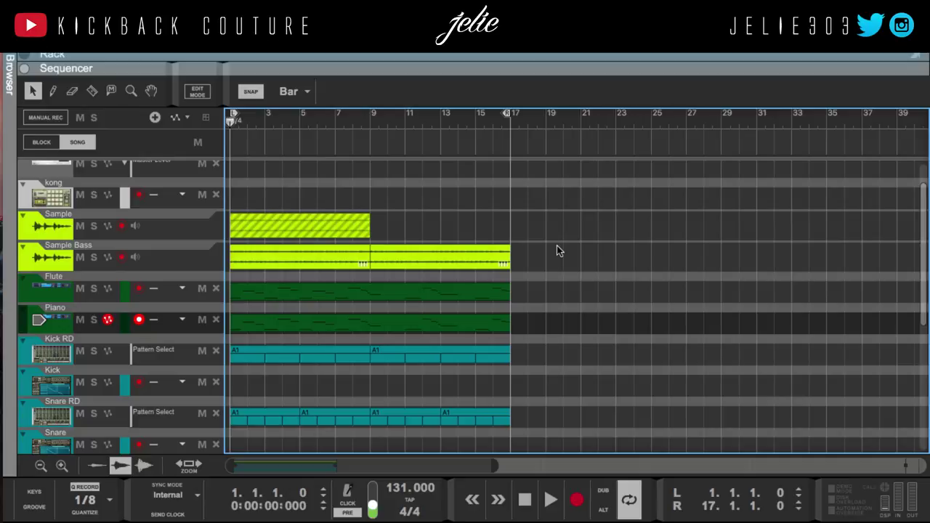
# Play the song loop, mute the Flute and Piano tracks, and return the playhead to the start.
pyautogui.press('space')
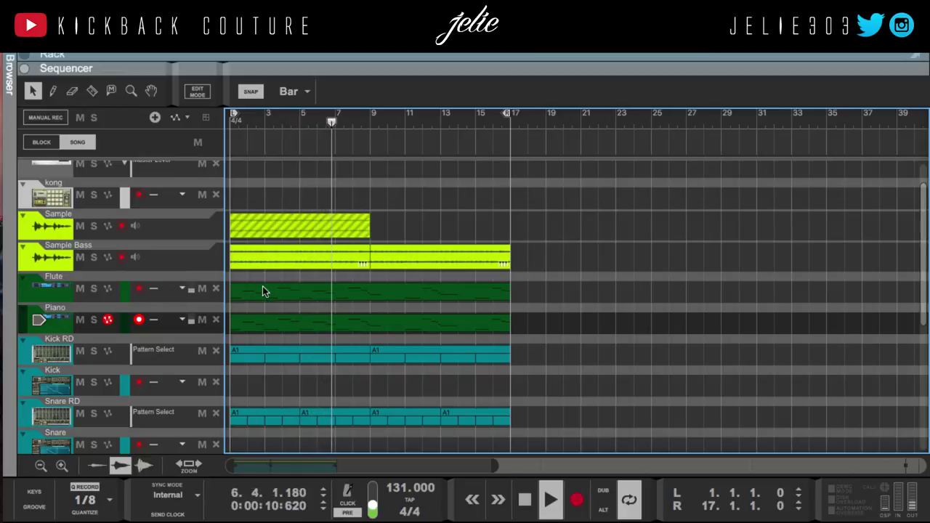
pyautogui.click(80, 288)
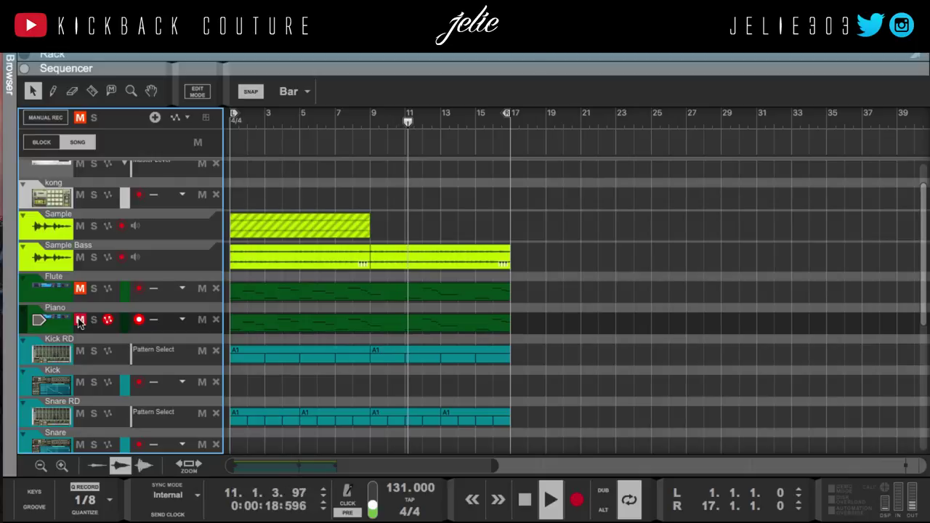
pyautogui.click(80, 319)
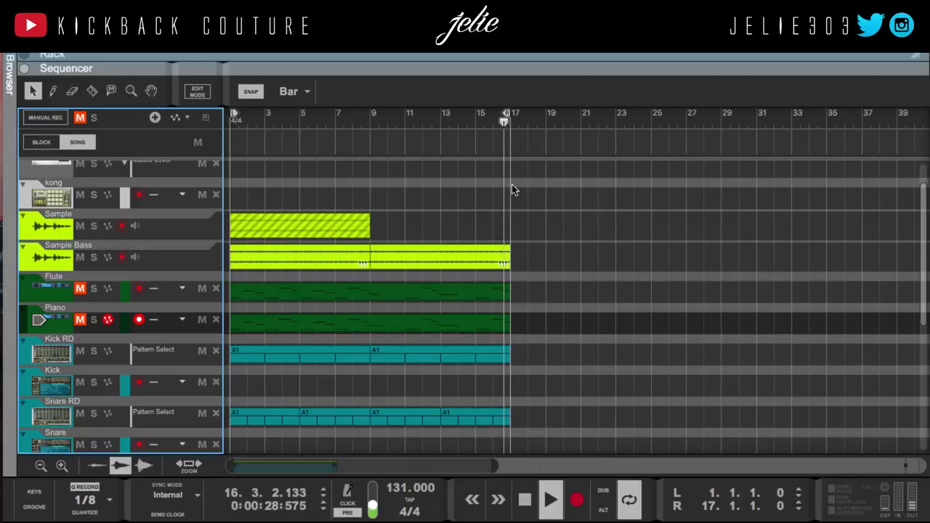
pyautogui.press('space')
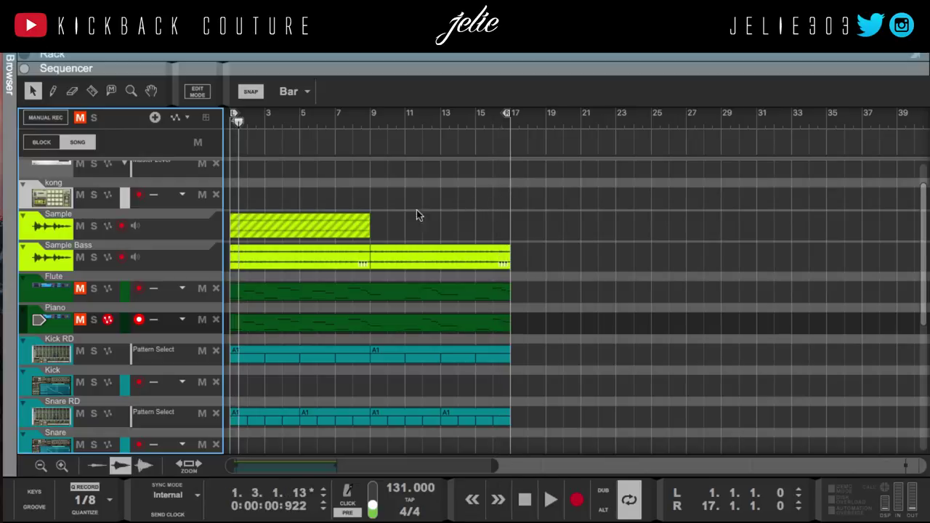
pyautogui.press('Return')
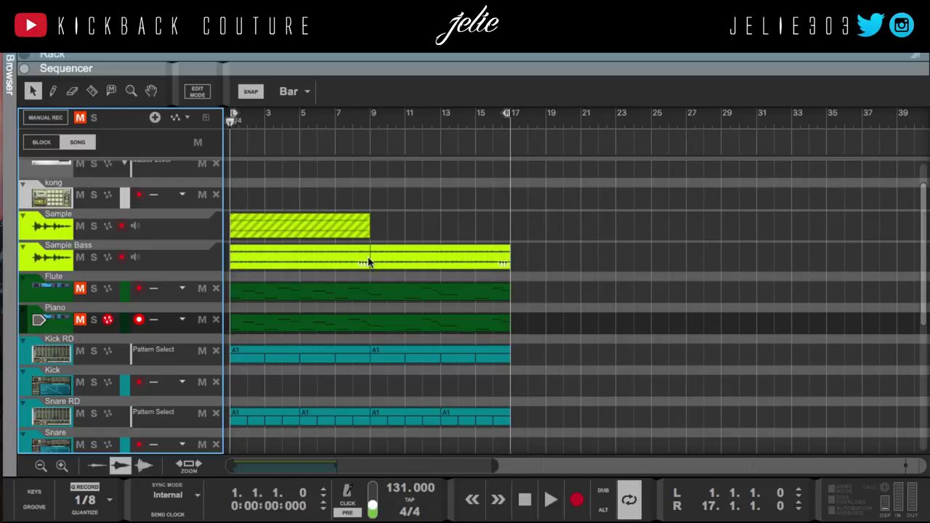
# Solo the Sample Bass audio track, listen to it with the metronome click, and return to the song start.
pyautogui.click(371, 237)
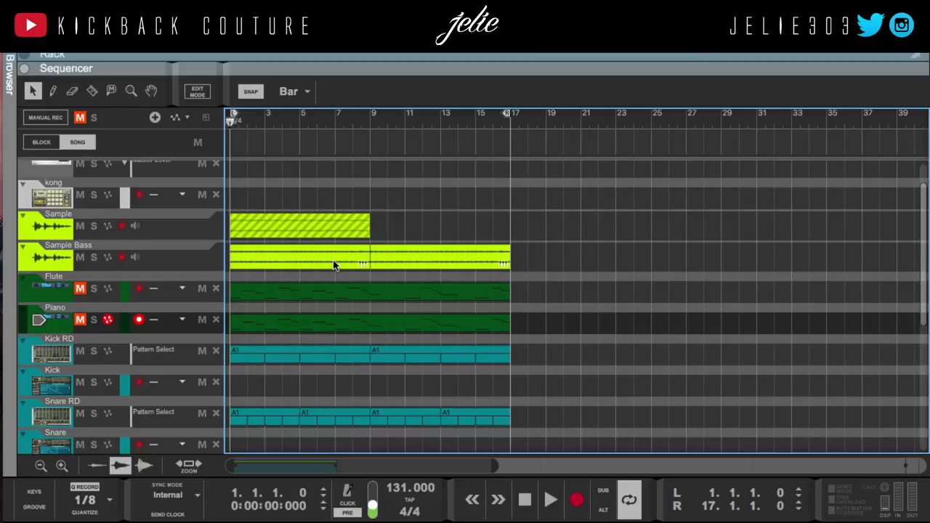
pyautogui.click(93, 258)
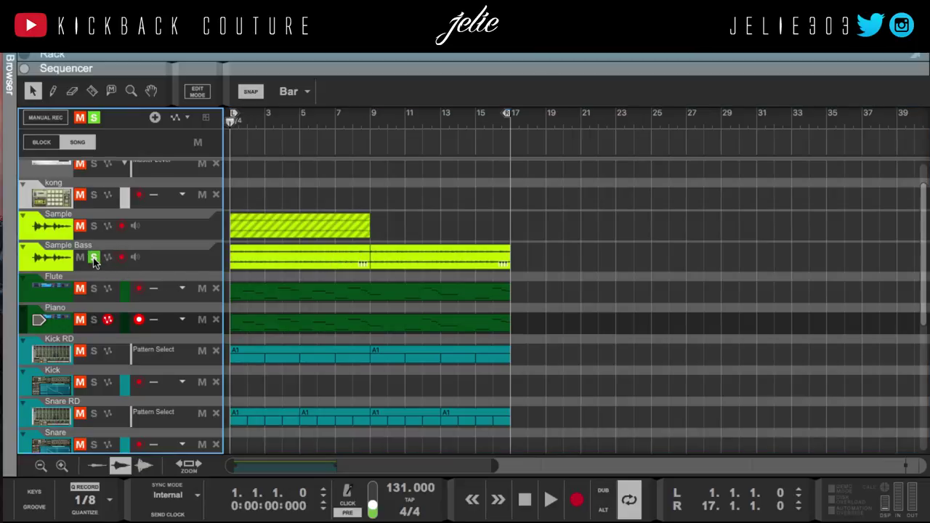
pyautogui.press('space')
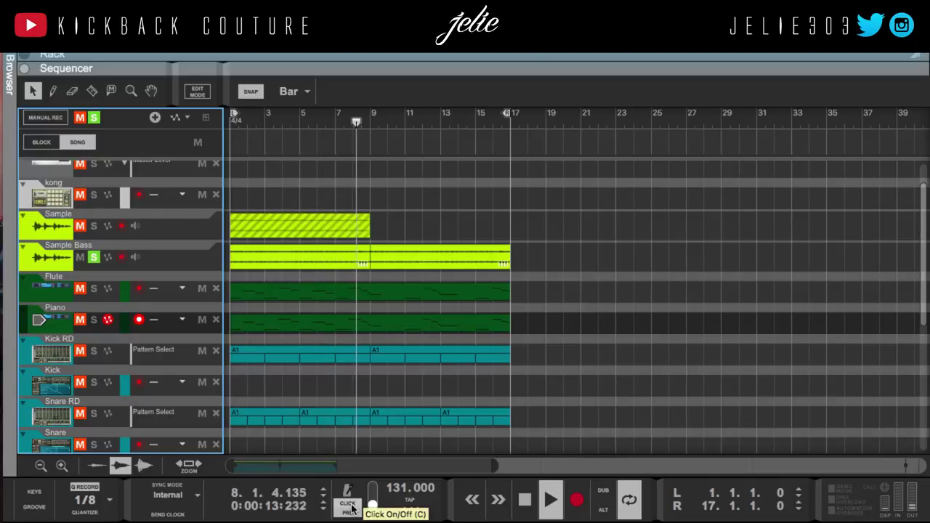
pyautogui.click(401, 363)
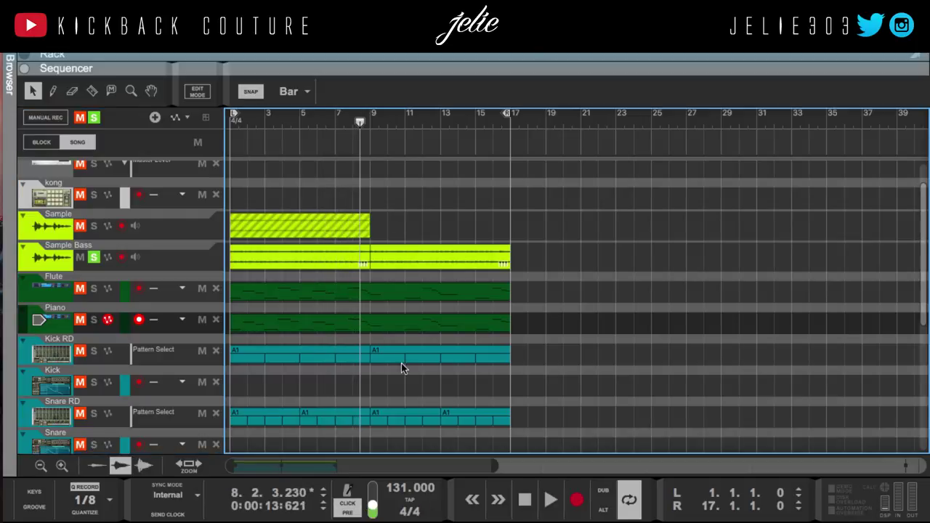
pyautogui.press('Home')
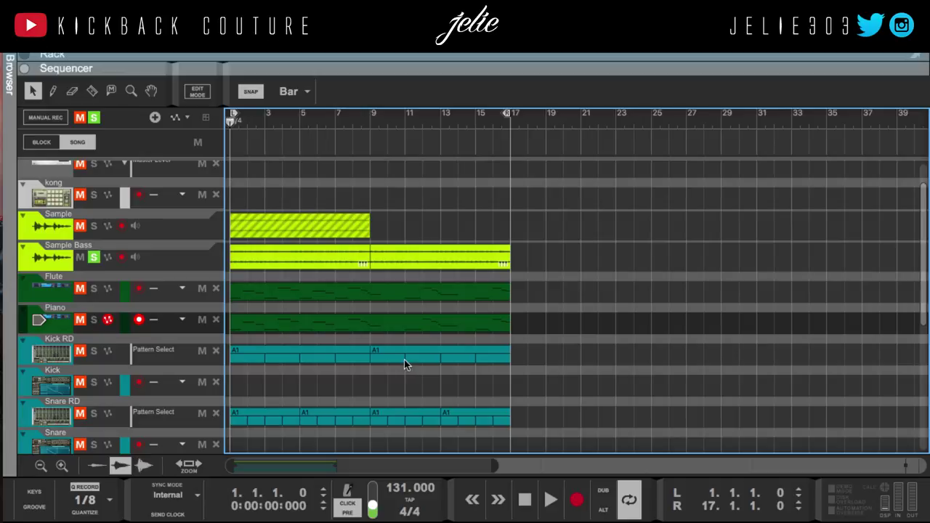
# Open the first Sample Bass audio clip for slice editing and bounce it to a REX loop.
pyautogui.click(325, 262)
pyautogui.rightClick(320, 266)
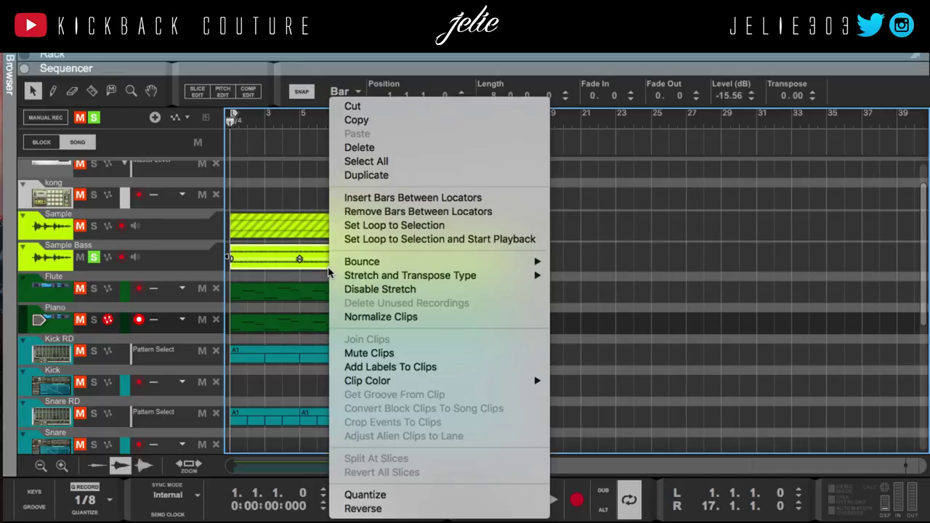
pyautogui.moveTo(348, 262)
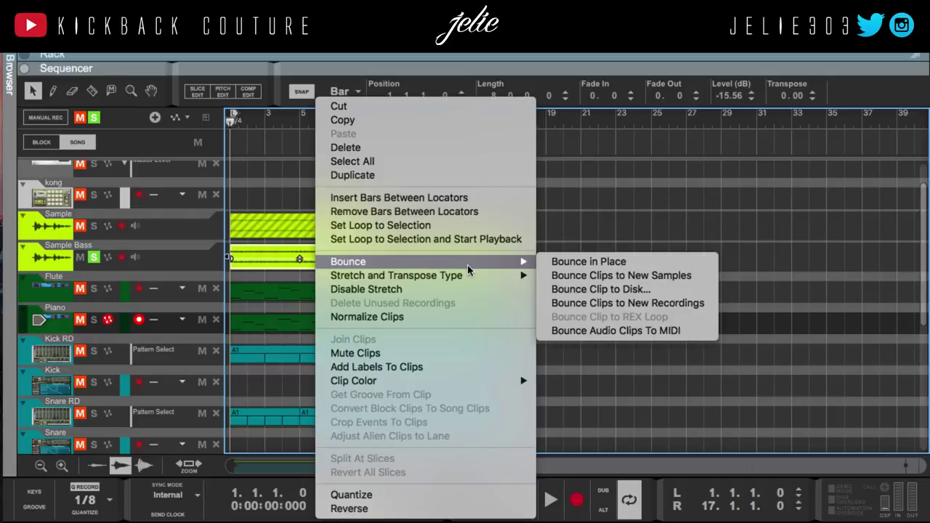
pyautogui.click(285, 265)
pyautogui.doubleClick(284, 263)
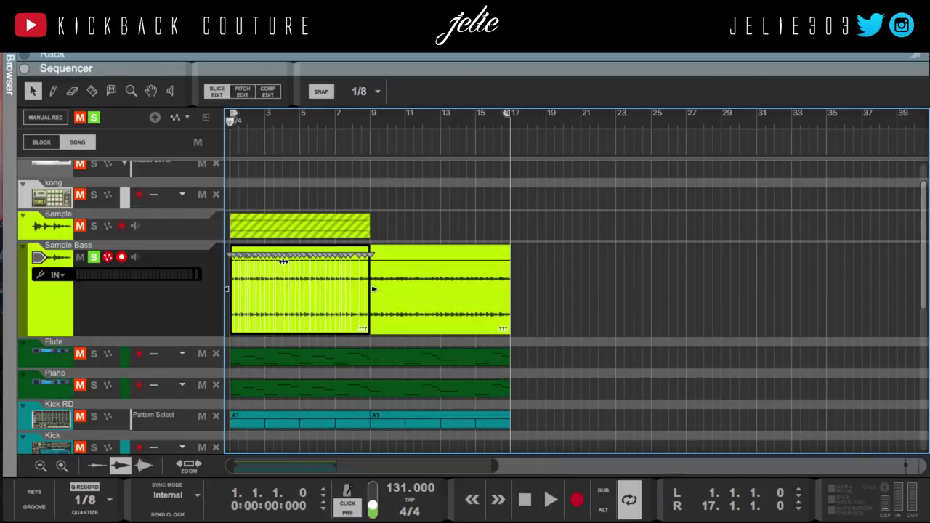
pyautogui.rightClick(343, 254)
pyautogui.moveTo(427, 279)
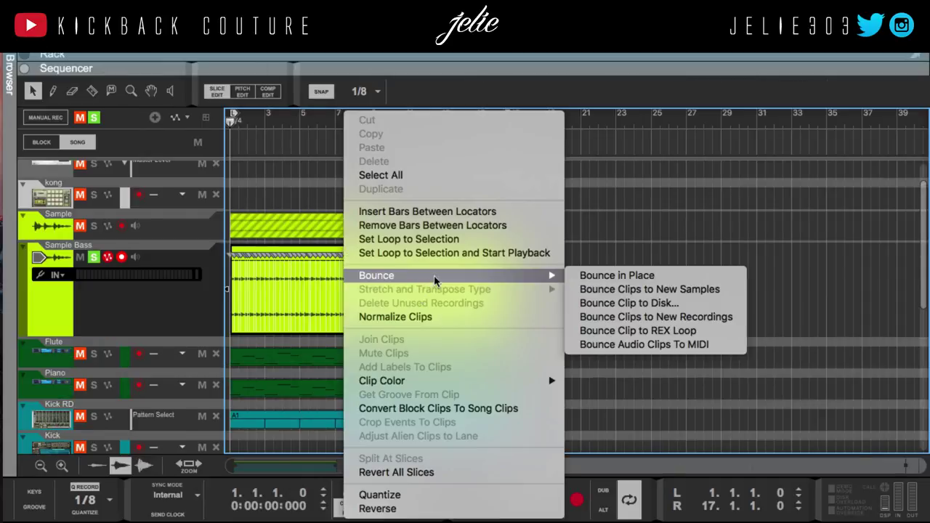
pyautogui.click(623, 330)
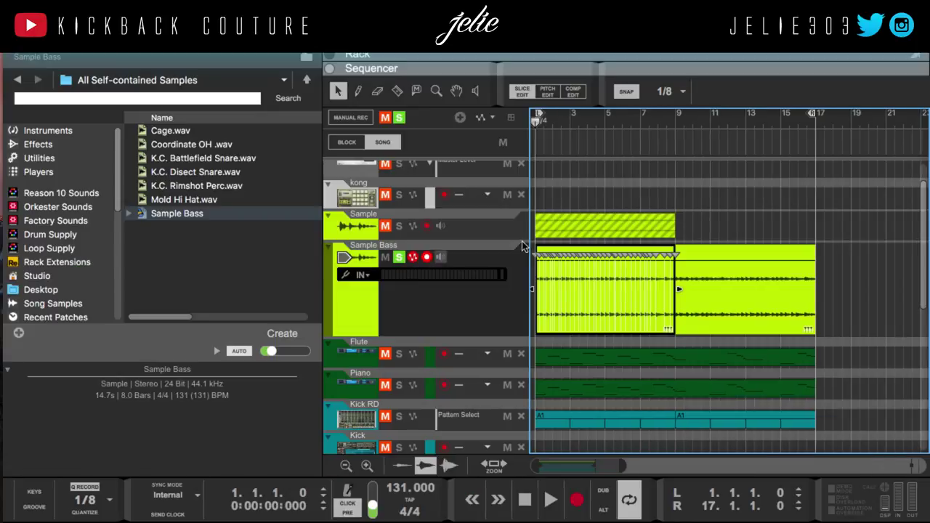
# Load the bounced Sample Bass REX loop from the song samples into the empty rack space below the Piano device.
pyautogui.moveTo(449, 65); pyautogui.dragTo(432, 465)
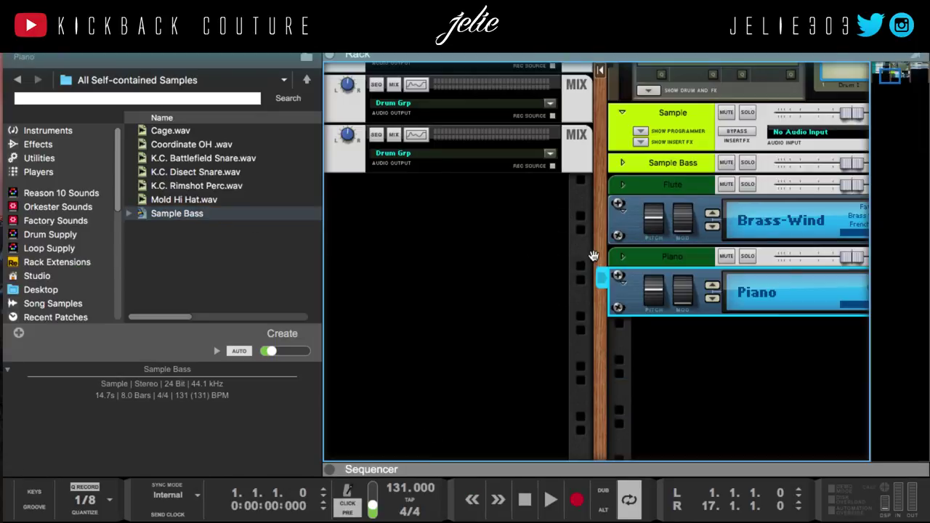
pyautogui.moveTo(594, 255); pyautogui.dragTo(407, 232)
pyautogui.click(202, 211)
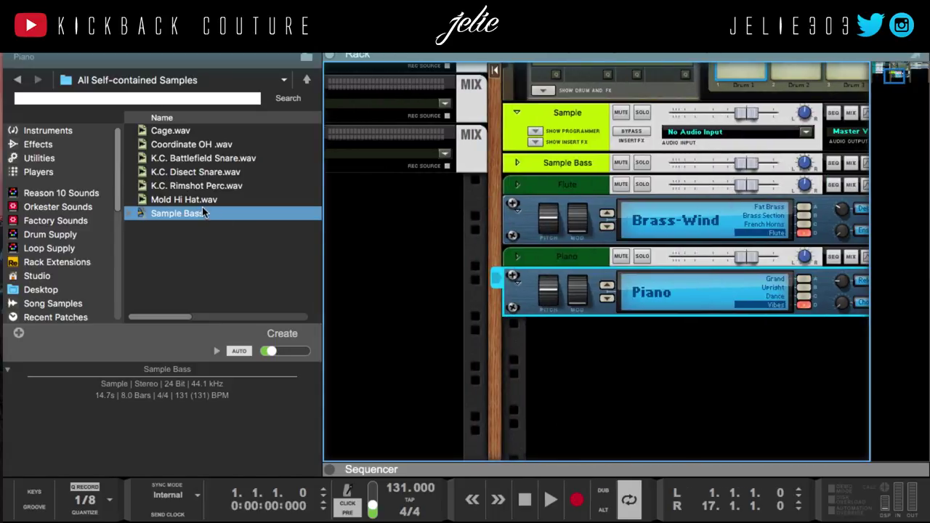
pyautogui.moveTo(202, 211); pyautogui.dragTo(614, 373)
# Copy the Dr. OctoRex Sample Bass loop to its sequencer track and return to the sequencer.
pyautogui.rightClick(128, 311)
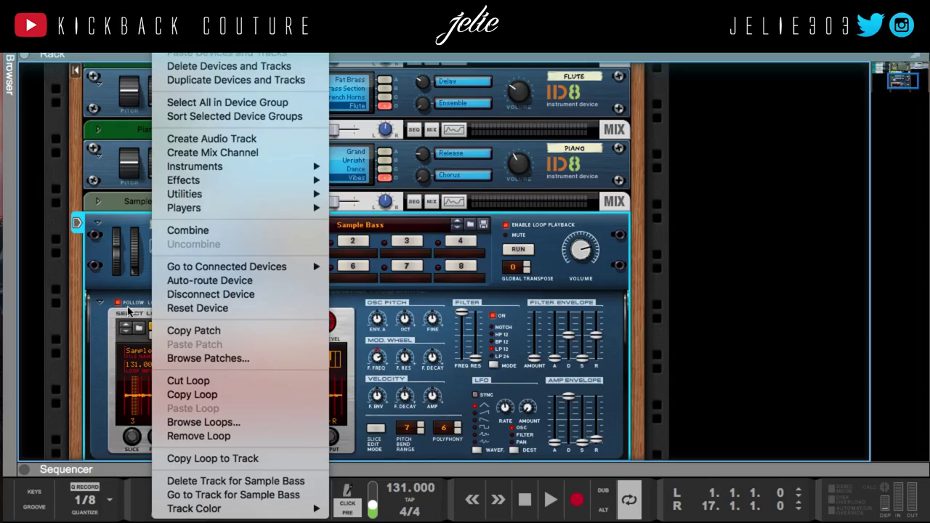
pyautogui.click(55, 319)
pyautogui.click(41, 323)
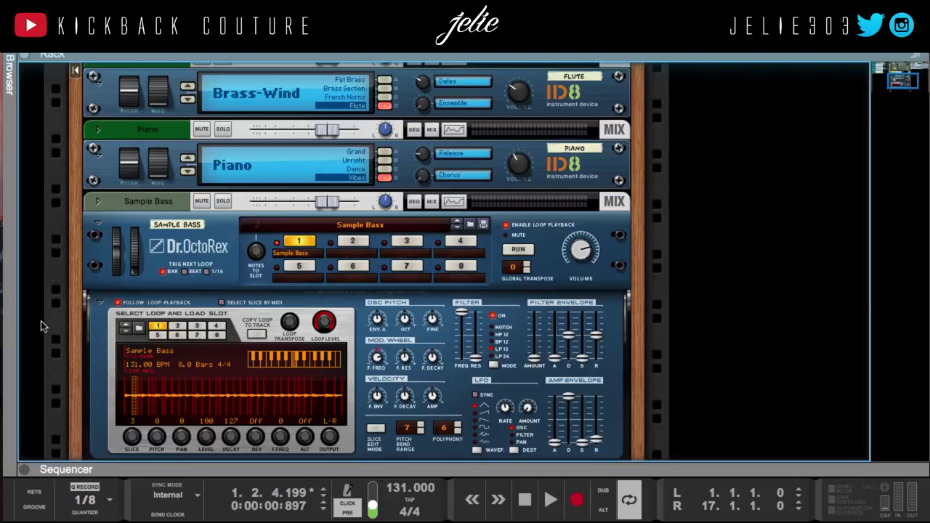
pyautogui.rightClick(148, 283)
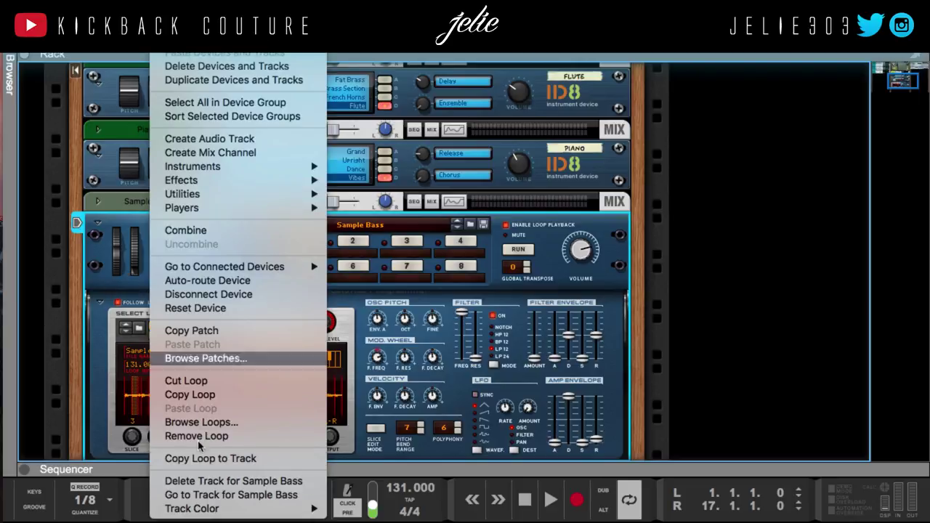
pyautogui.click(207, 459)
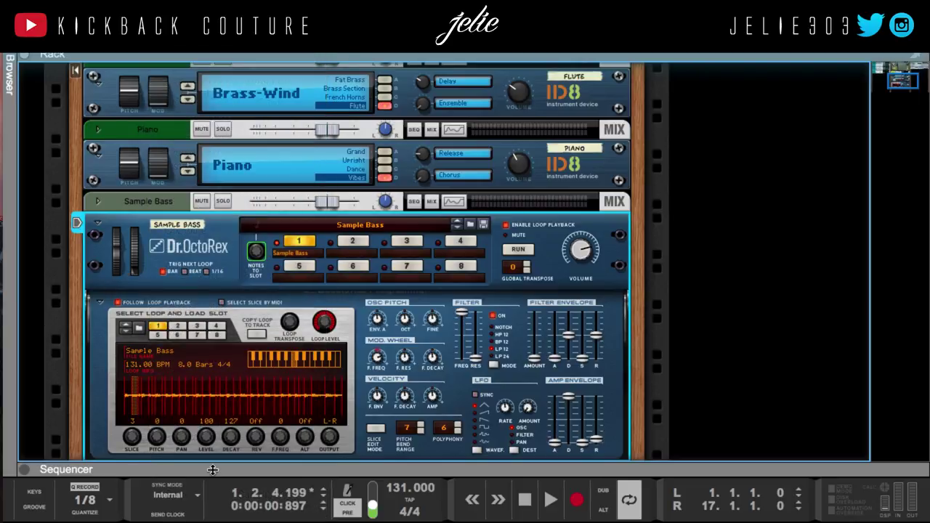
pyautogui.moveTo(212, 469); pyautogui.dragTo(283, 145)
pyautogui.click(442, 207)
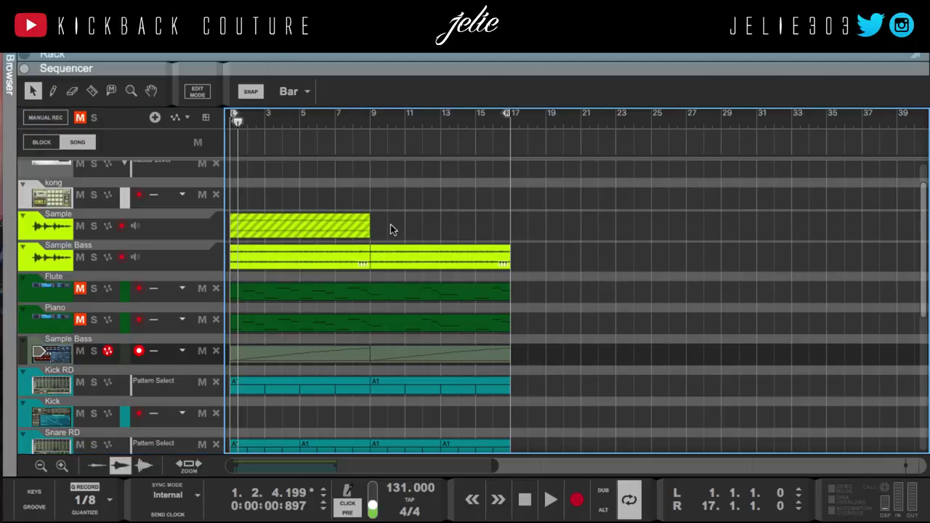
# Open the first Dr. OctoRex Sample Bass note clip, get the groove from it, and close the clip editor.
pyautogui.doubleClick(314, 349)
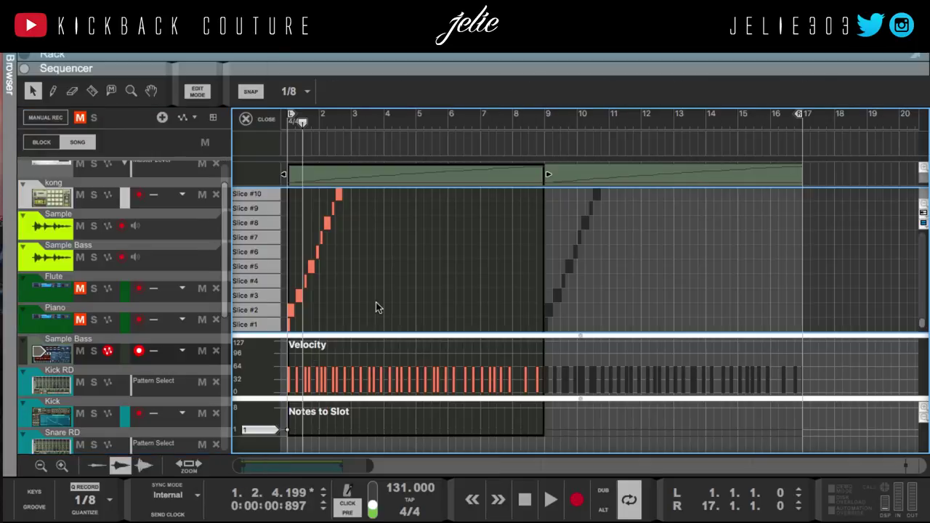
pyautogui.scroll(10, 375, 305)
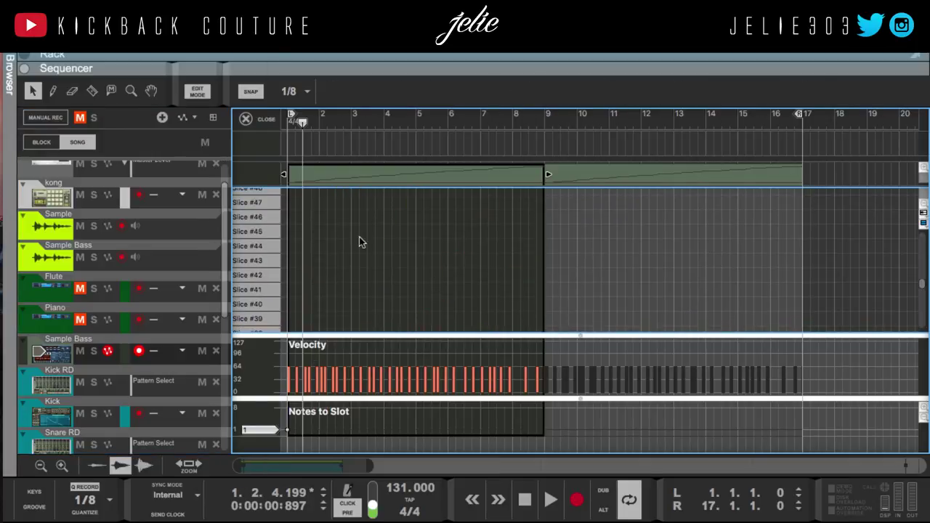
pyautogui.rightClick(330, 180)
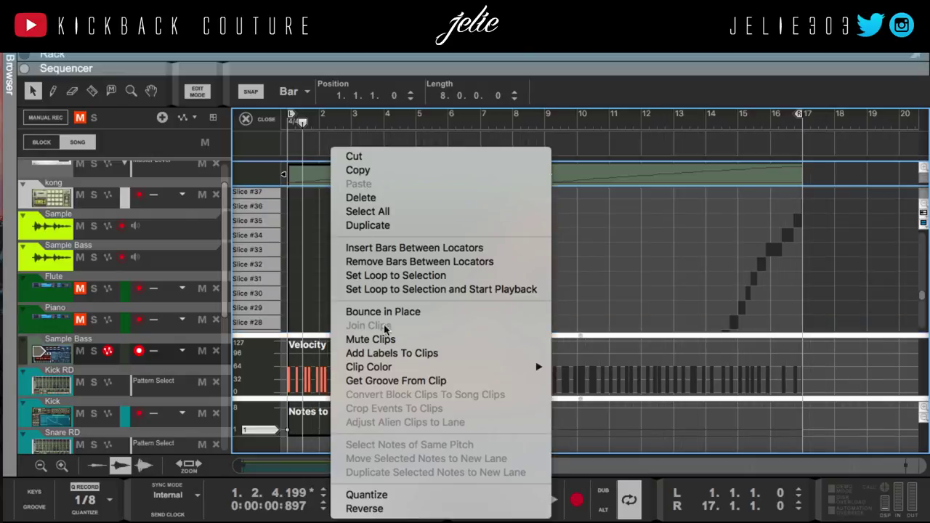
pyautogui.click(371, 381)
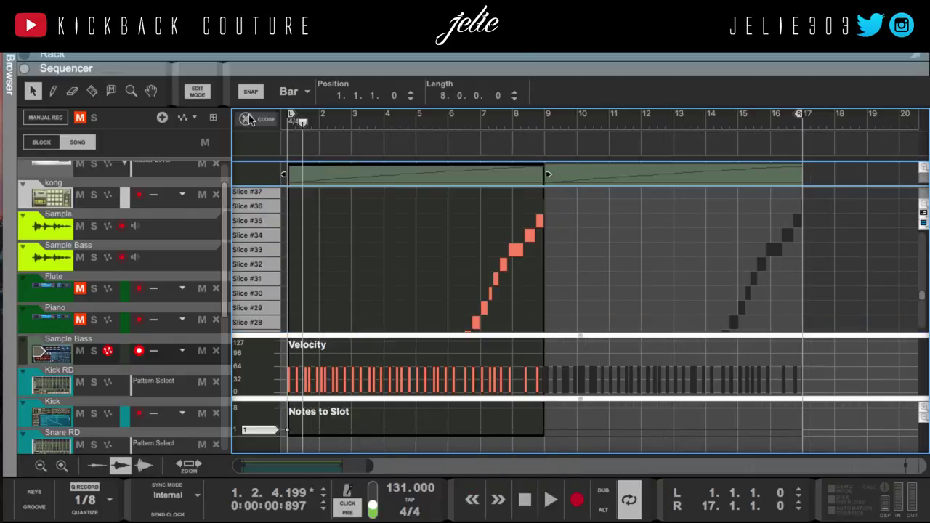
pyautogui.click(247, 119)
# Mute the Dr. OctoRex Sample Bass track, check channel A1 in the ReGroove Mixer, and reset playback to the song start.
pyautogui.click(80, 351)
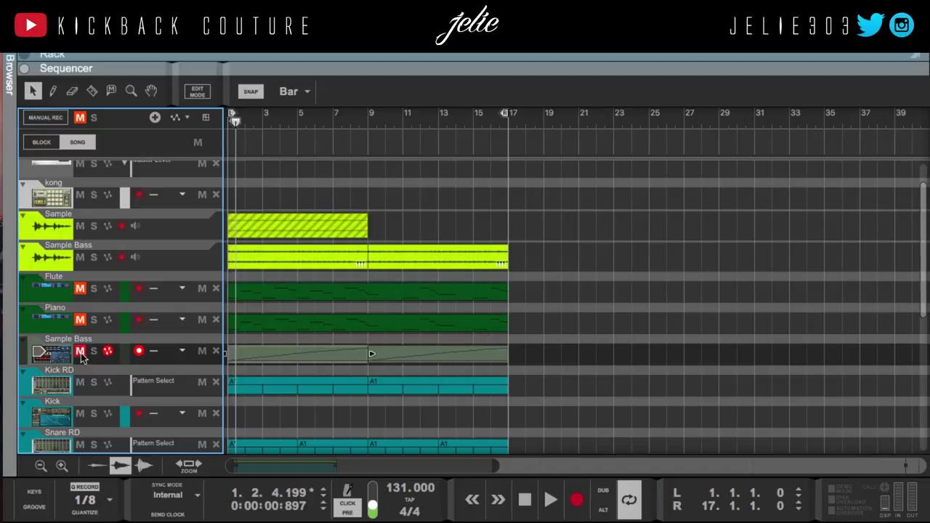
pyautogui.click(44, 509)
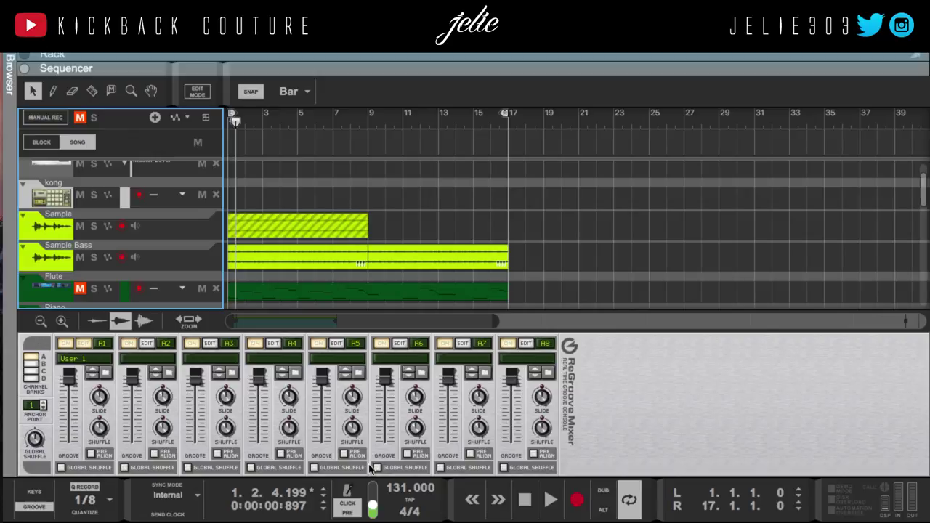
pyautogui.click(525, 499)
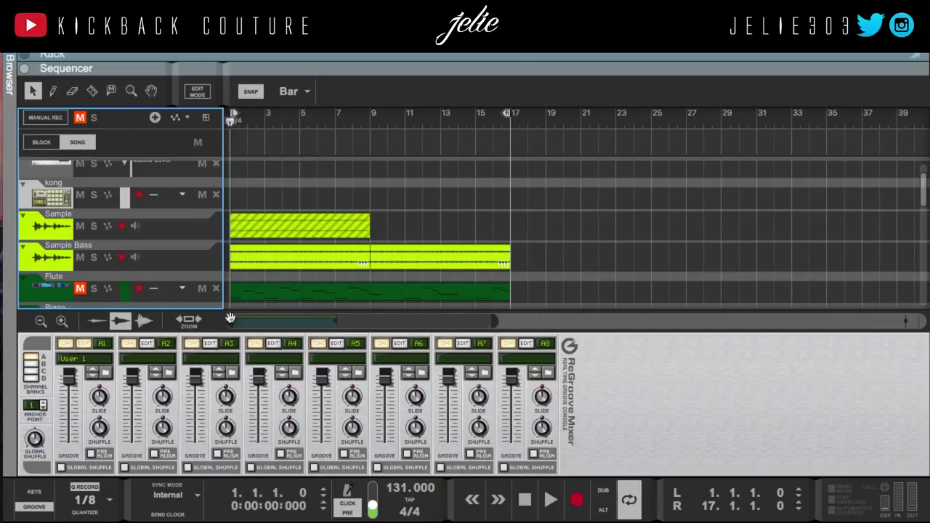
pyautogui.click(37, 507)
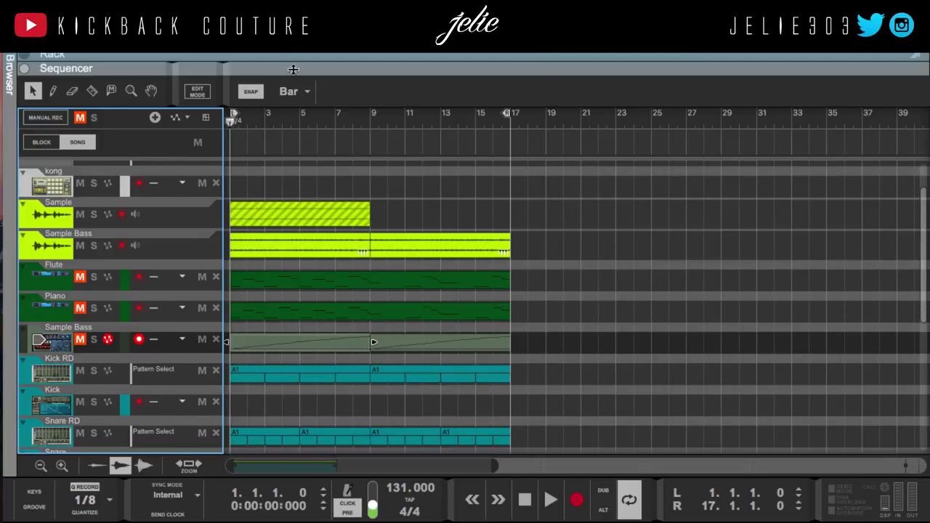
# Go to the rack and reveal the Kick mix channel's insert devices, including its Redrum.
pyautogui.click(293, 69)
pyautogui.hscroll(-5, 240, 228)
pyautogui.scroll(10, 237, 225)
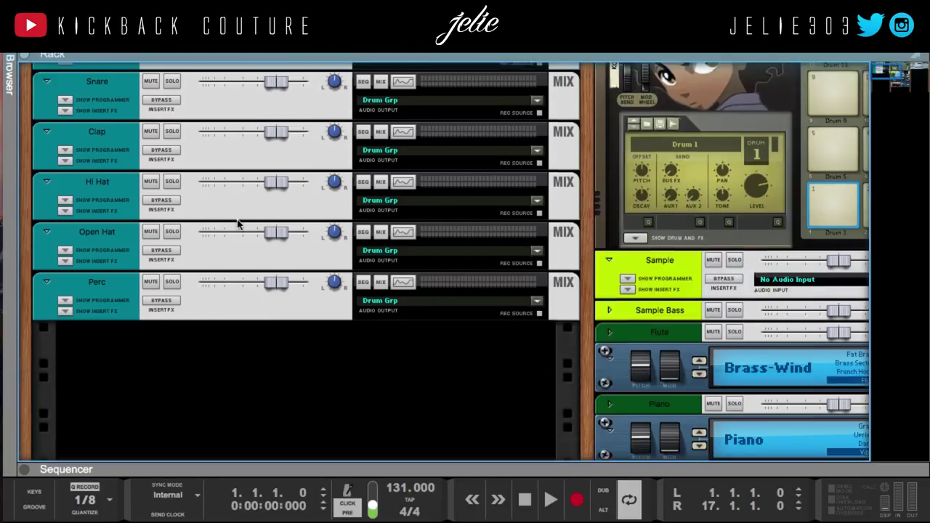
pyautogui.scroll(3, 237, 225)
pyautogui.click(70, 145)
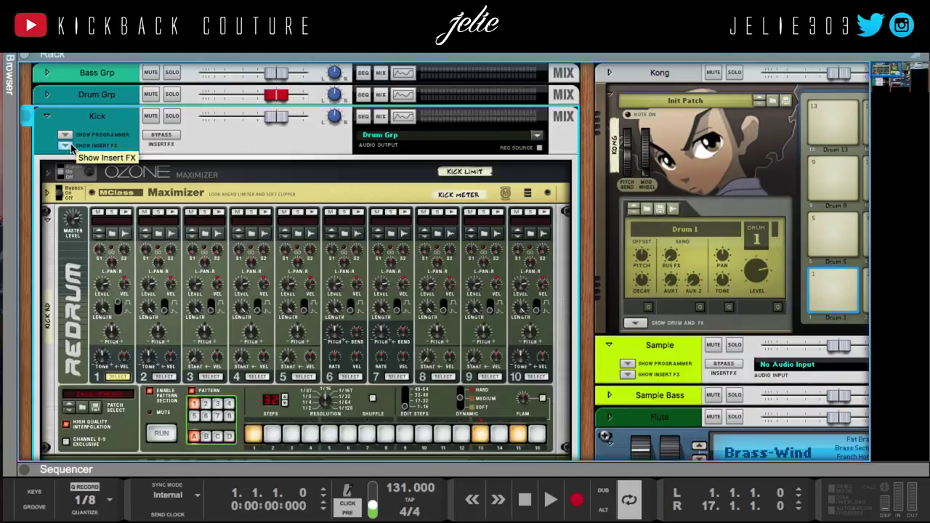
pyautogui.scroll(-1, 151, 354)
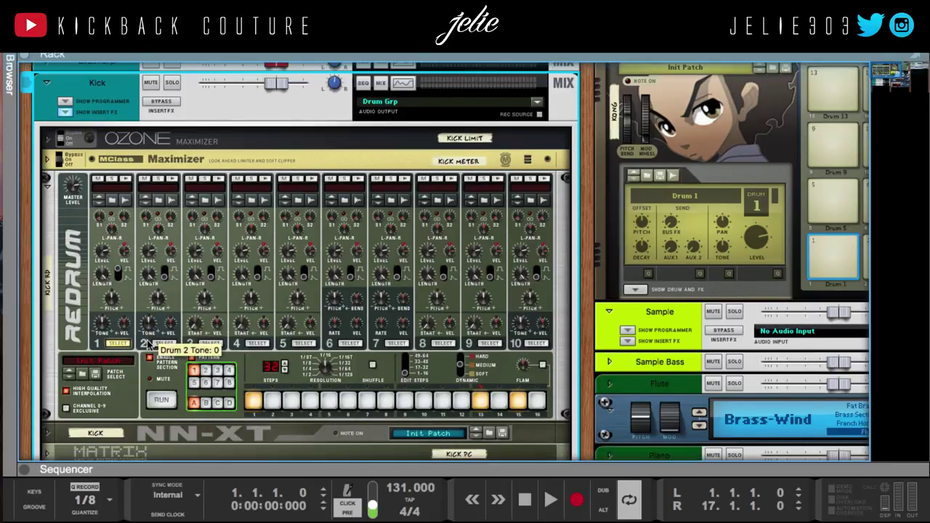
# Turn on pattern Shuffle in the Kick Redrum, solo the Kick channel, and start playback.
pyautogui.click(372, 365)
pyautogui.click(172, 82)
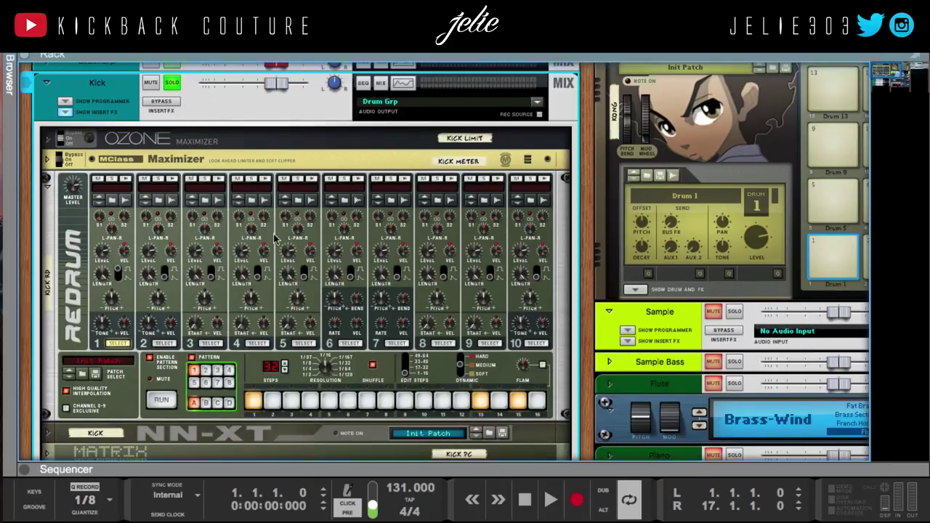
pyautogui.press('space')
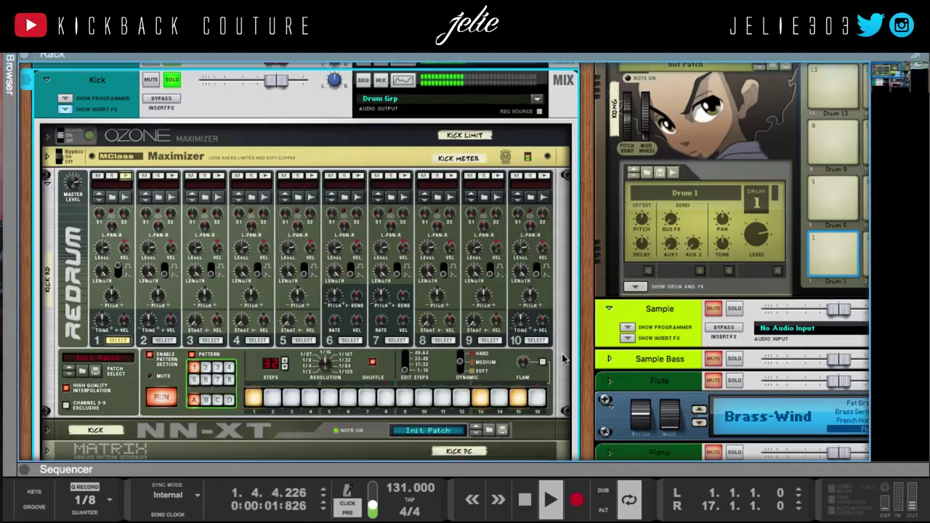
# Solo the audio Sample Bass channel alongside the kick, and toggle pattern Shuffle in the Kick Redrum to compare the feel.
pyautogui.scroll(-5, 723, 263)
pyautogui.click(736, 352)
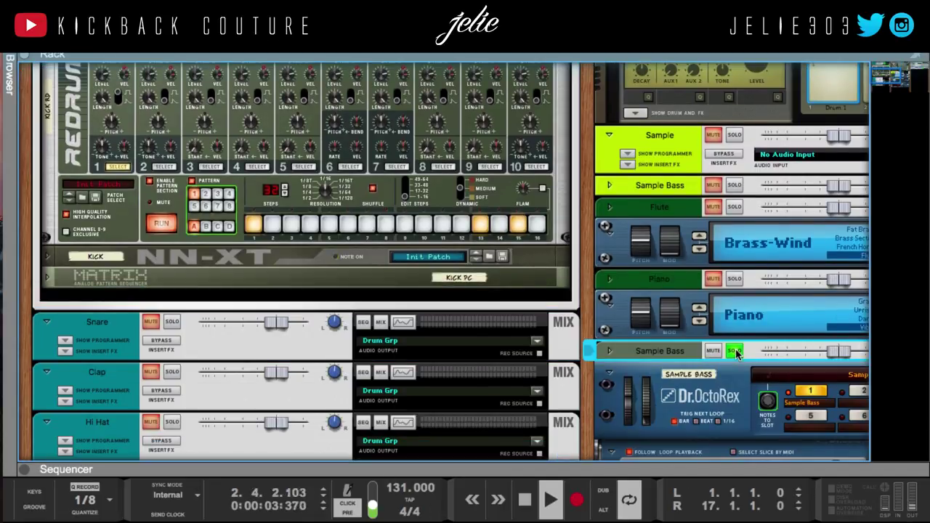
pyautogui.click(734, 186)
pyautogui.scroll(6, 723, 145)
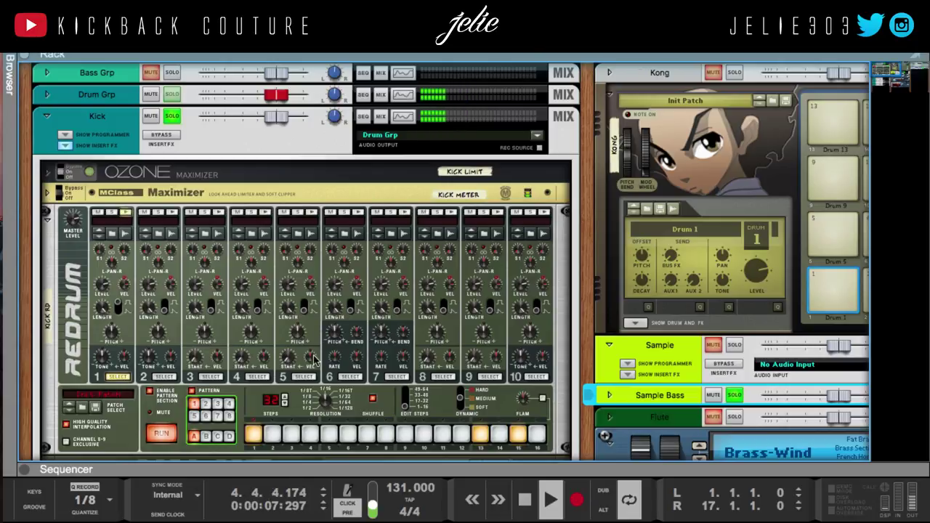
pyautogui.click(372, 399)
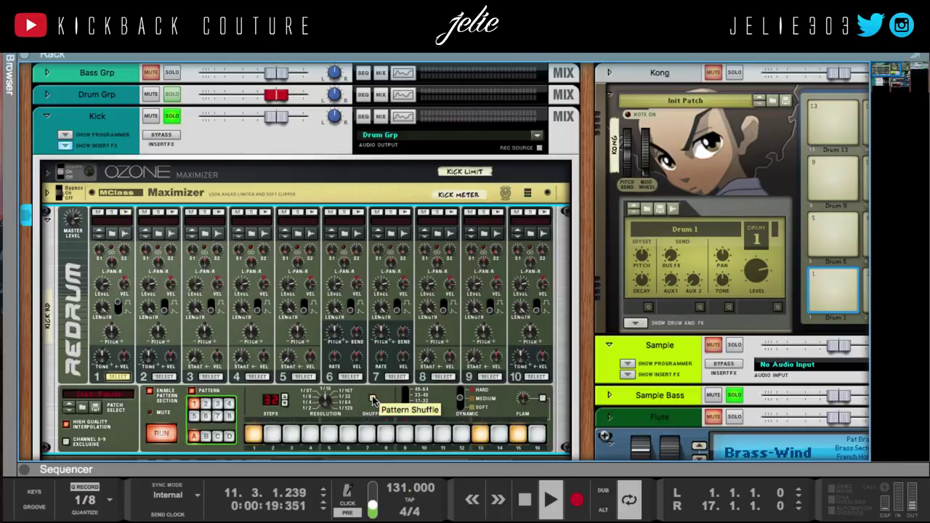
# Solo the Hi Hat channel, turn on pattern Shuffle in its Redrum, and leave its insert devices hidden.
pyautogui.scroll(-2, 336, 373)
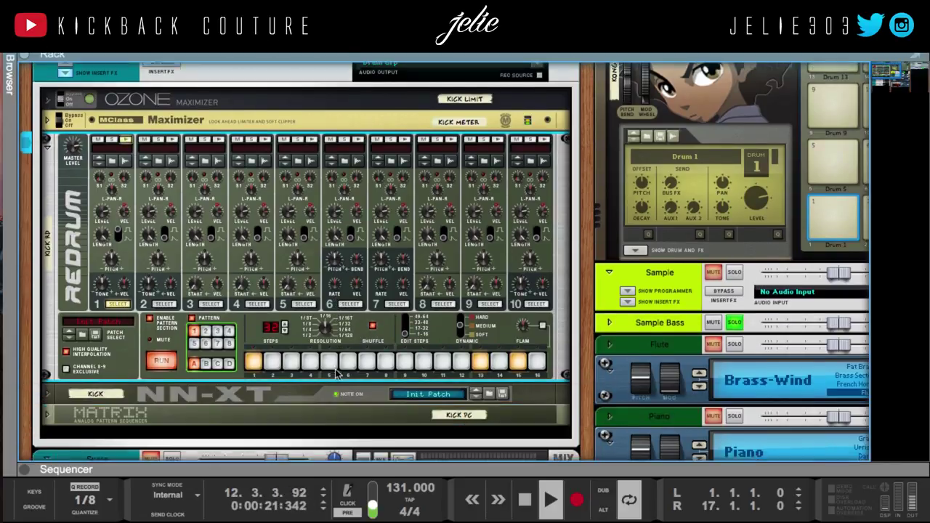
pyautogui.scroll(-10, 336, 373)
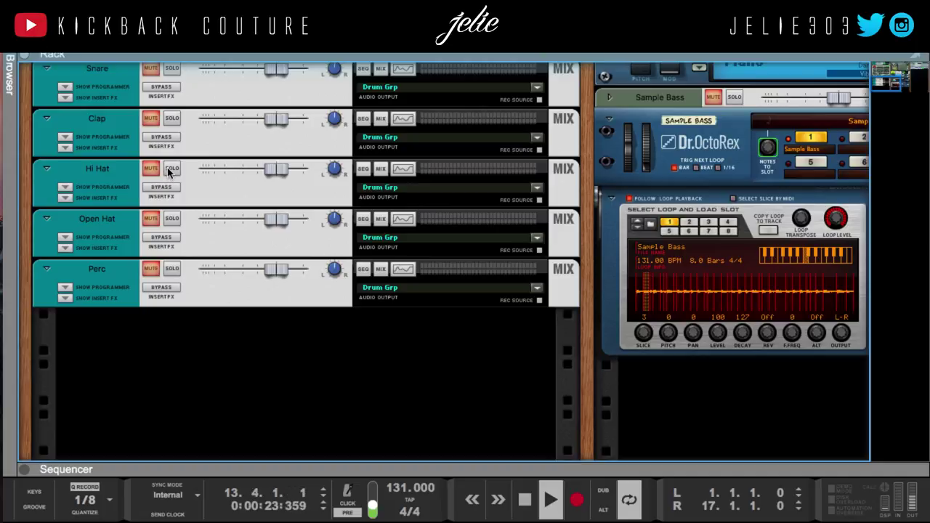
pyautogui.click(71, 202)
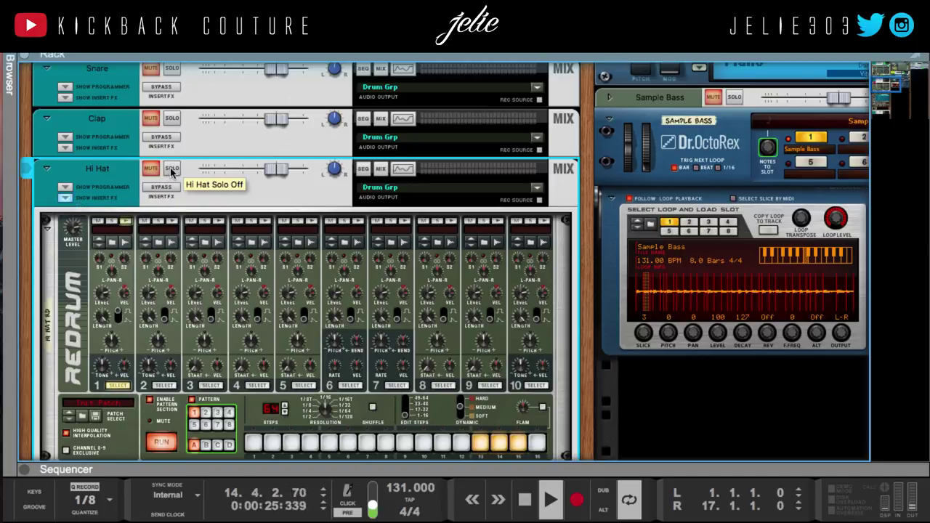
pyautogui.click(373, 410)
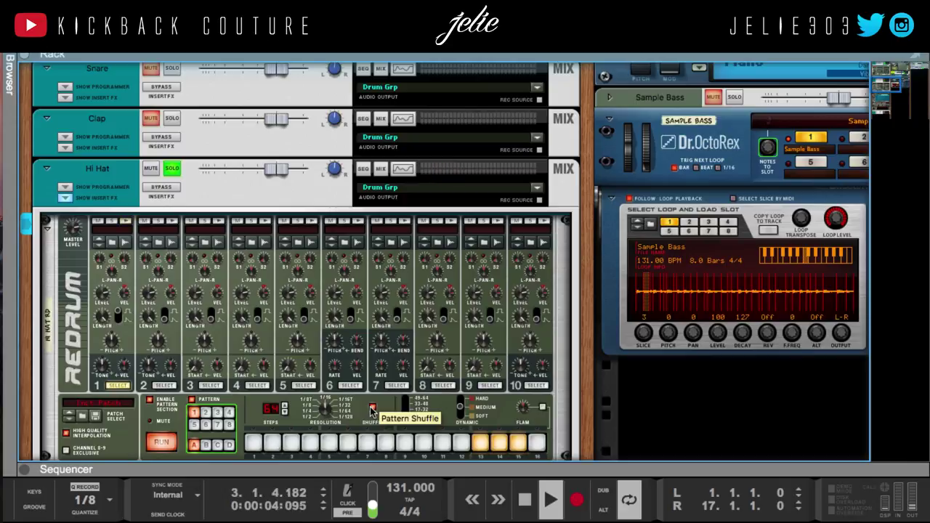
pyautogui.scroll(-3, 187, 216)
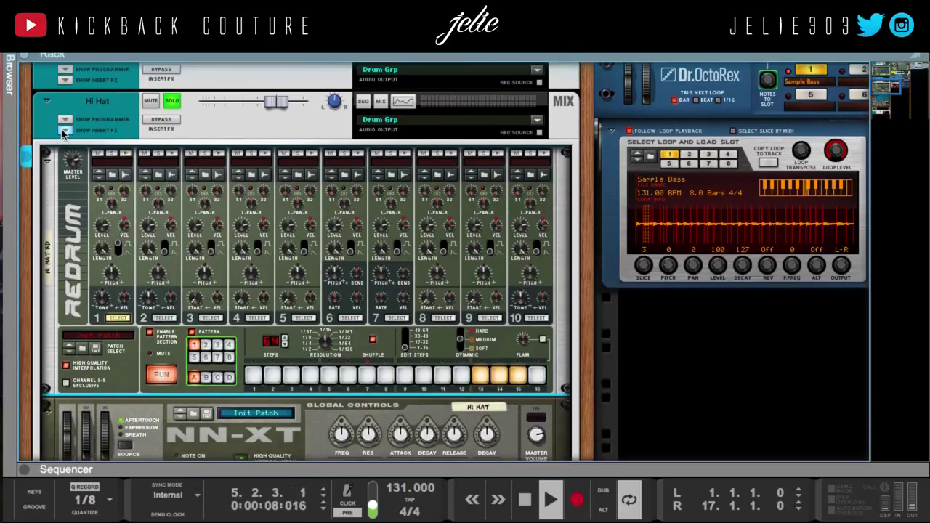
pyautogui.click(62, 133)
# Solo the Open Hat channel and check the pattern Shuffle setting in its Redrum, leaving its insert devices hidden.
pyautogui.click(170, 177)
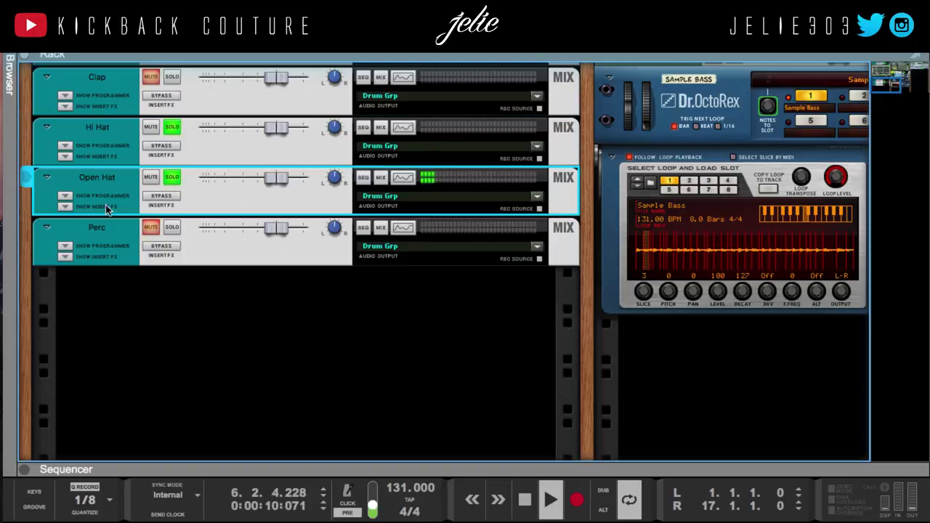
pyautogui.click(63, 207)
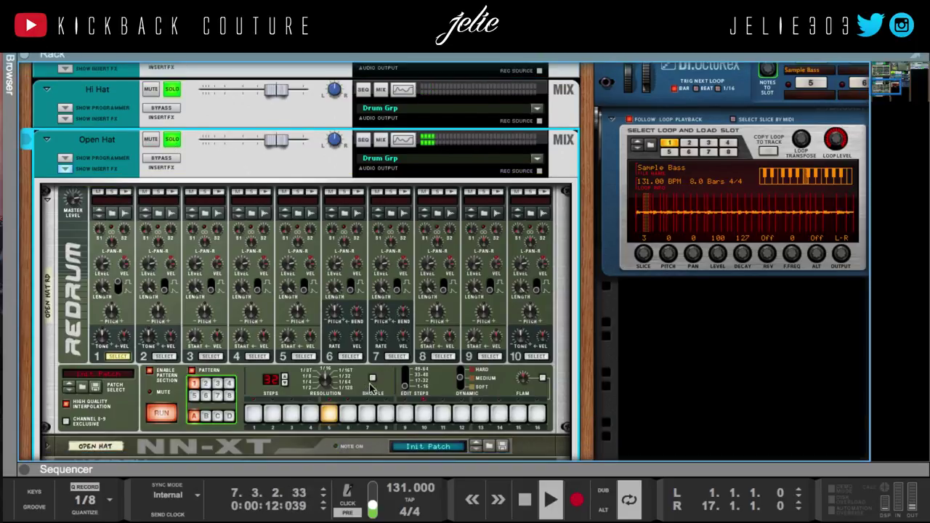
pyautogui.click(65, 169)
# Solo the Snare channel, turn on pattern Shuffle in its Redrum, and leave its insert devices hidden.
pyautogui.scroll(2, 95, 175)
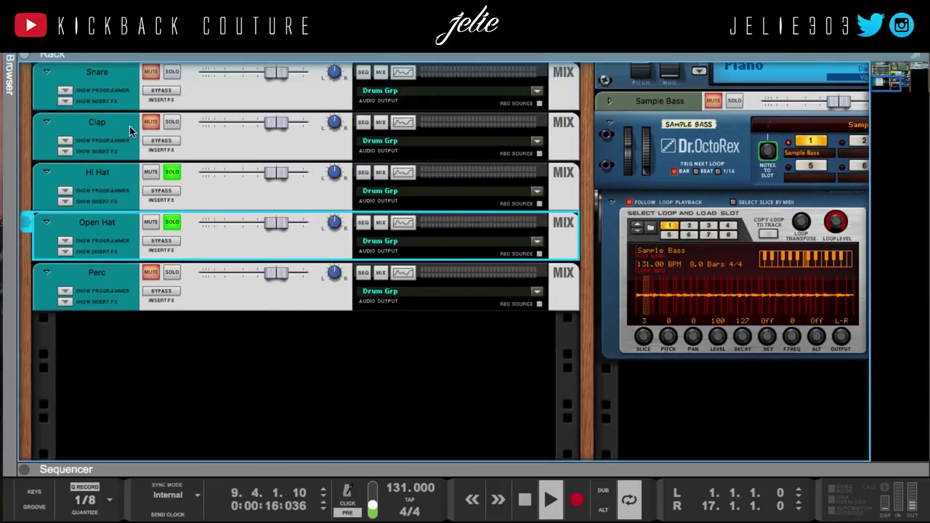
pyautogui.scroll(1, 163, 125)
pyautogui.click(171, 89)
pyautogui.click(64, 120)
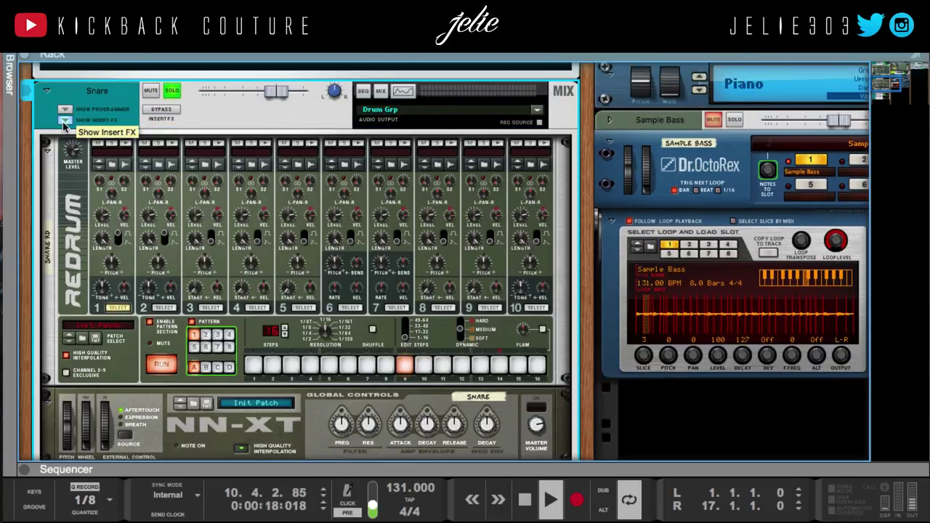
pyautogui.scroll(-3, 231, 283)
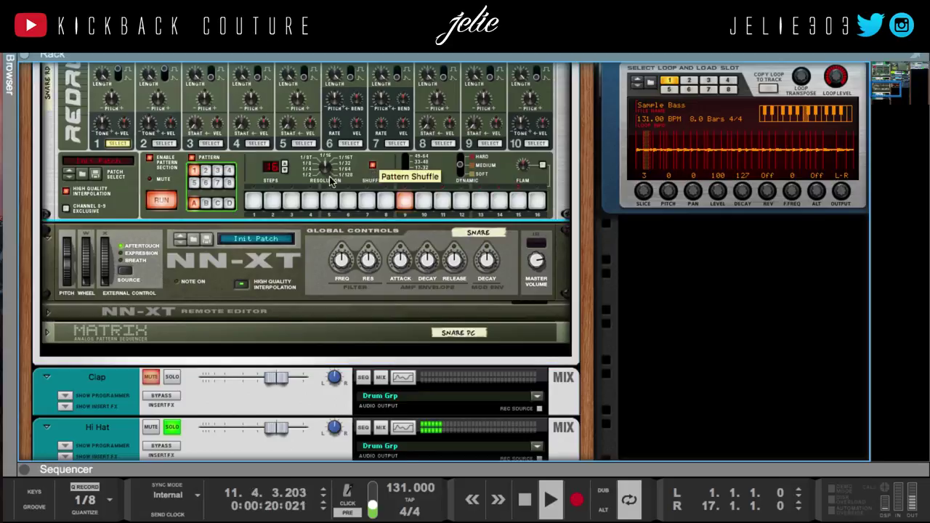
pyautogui.scroll(4, 370, 175)
pyautogui.click(69, 208)
# Hide the Kick channel's insert devices so the drum channels sit together in the rack.
pyautogui.scroll(5, 200, 308)
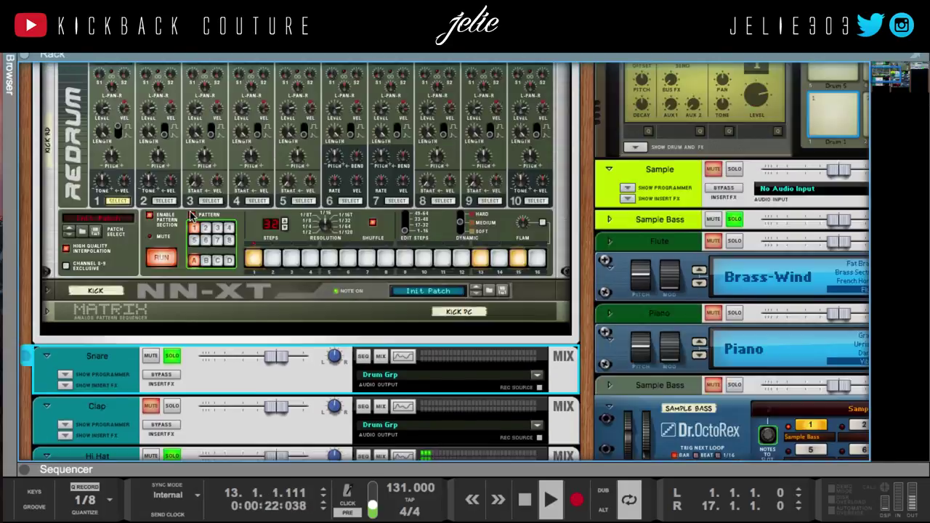
pyautogui.scroll(2, 292, 329)
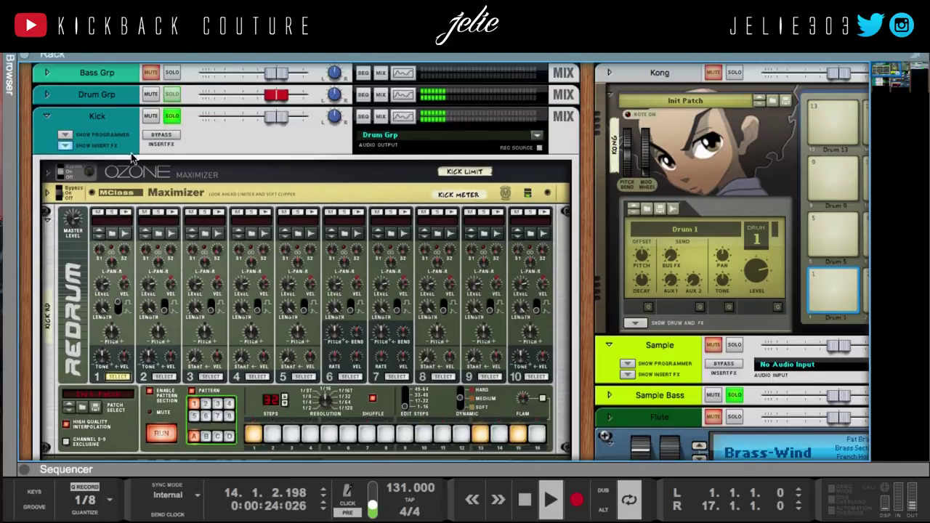
pyautogui.click(65, 86)
pyautogui.scroll(1, 108, 222)
# Solo the Perc channel, turn on pattern Shuffle in its Redrum, and leave its insert devices hidden.
pyautogui.scroll(-1, 131, 337)
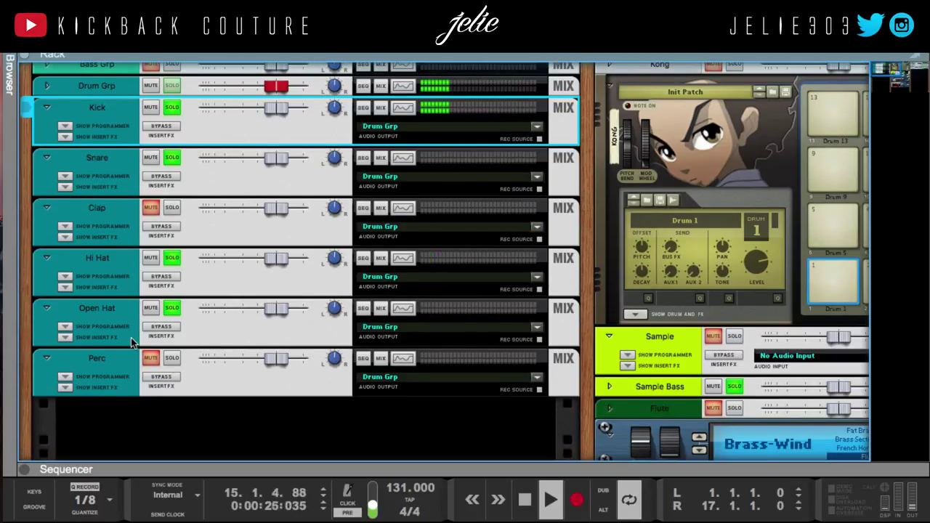
pyautogui.click(122, 385)
pyautogui.scroll(-5, 169, 338)
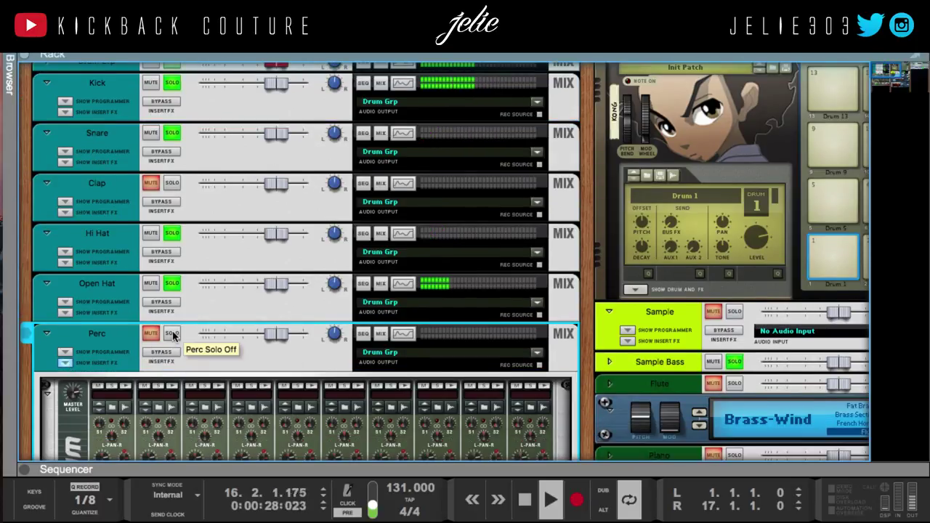
pyautogui.click(171, 335)
pyautogui.scroll(-5, 174, 337)
pyautogui.scroll(2, 347, 208)
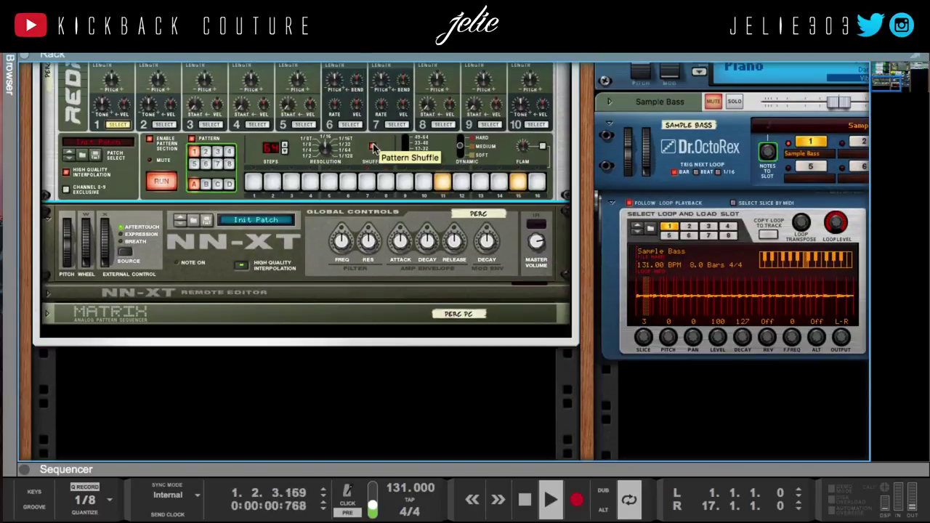
pyautogui.scroll(5, 348, 207)
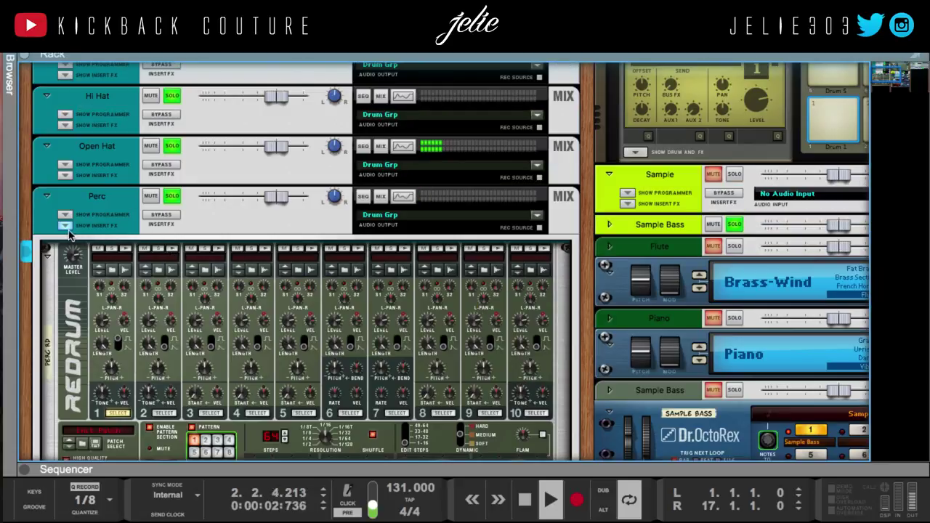
pyautogui.click(67, 228)
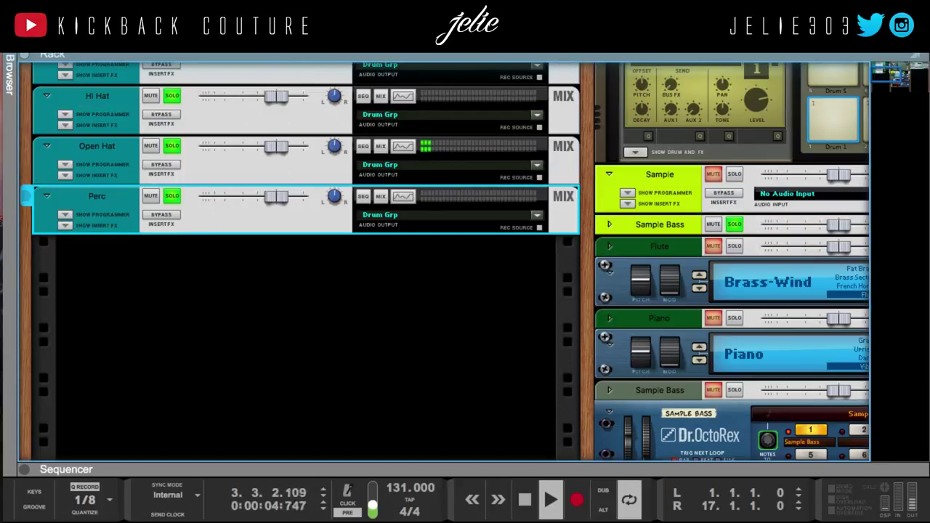
# Clear every channel solo at once in the main mixer and return to the rack.
pyautogui.press('F5')
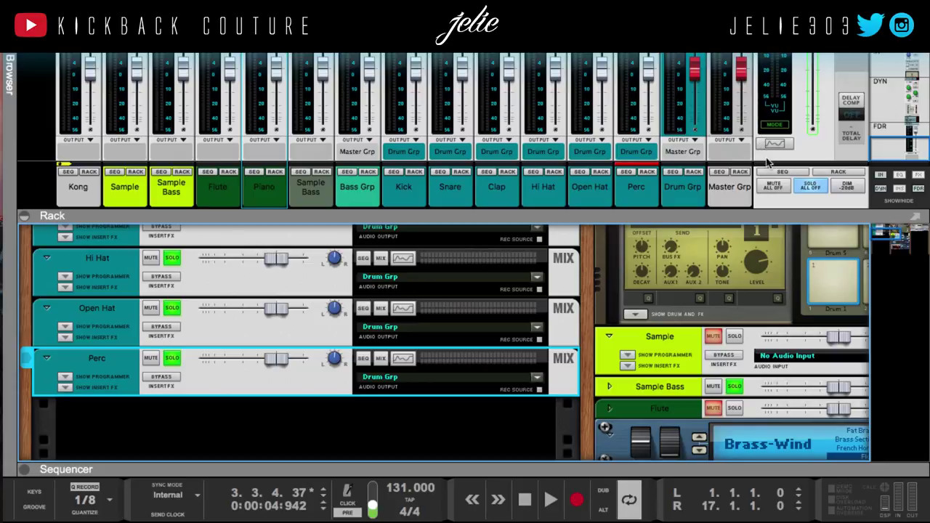
pyautogui.click(809, 189)
pyautogui.press('F5')
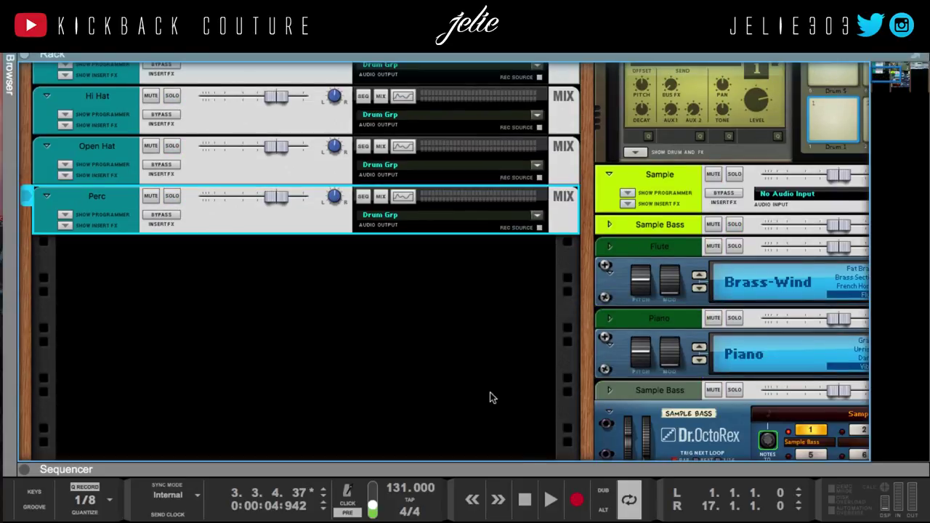
# Expand the sequencer over the rack to show the song's track list and clips.
pyautogui.moveTo(552, 472); pyautogui.dragTo(493, 65)
pyautogui.click(577, 306)
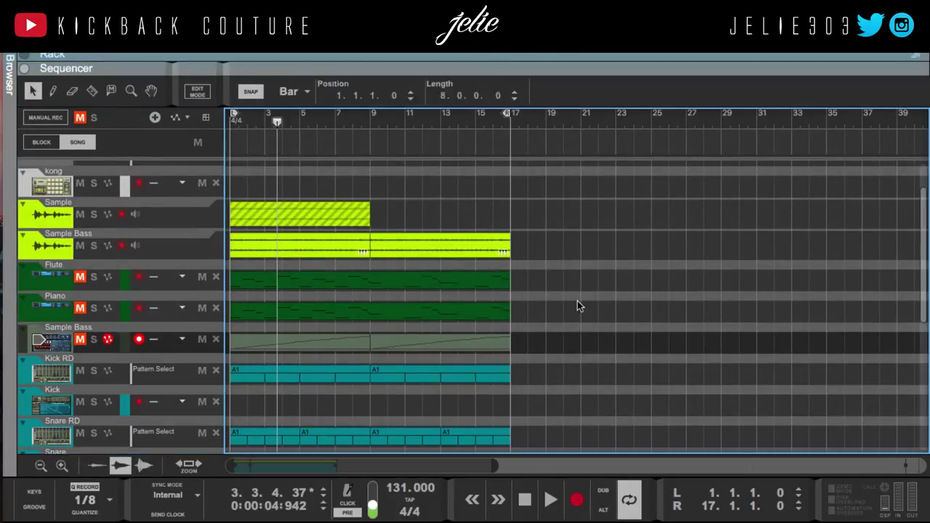
pyautogui.scroll(-1, 204, 287)
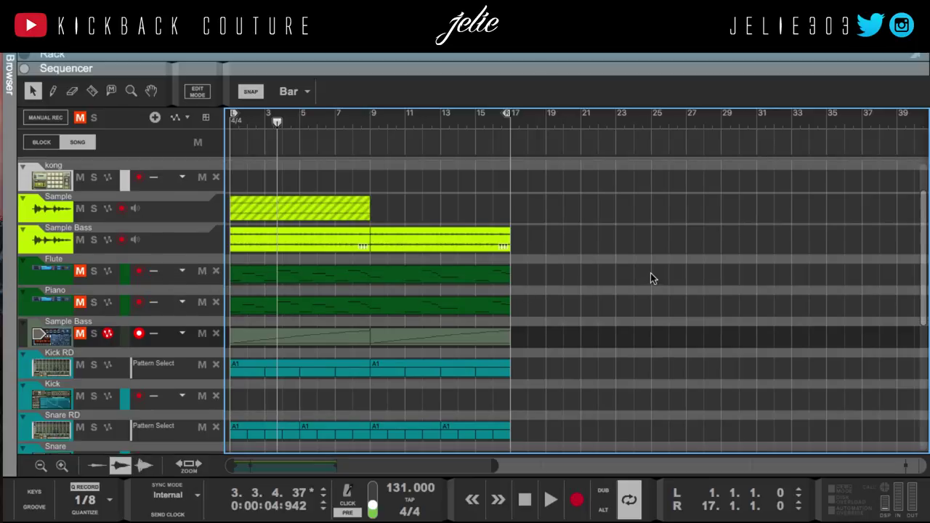
# Unmute the Flute track and assign it to ReGroove channel A1 (User 1).
pyautogui.click(149, 275)
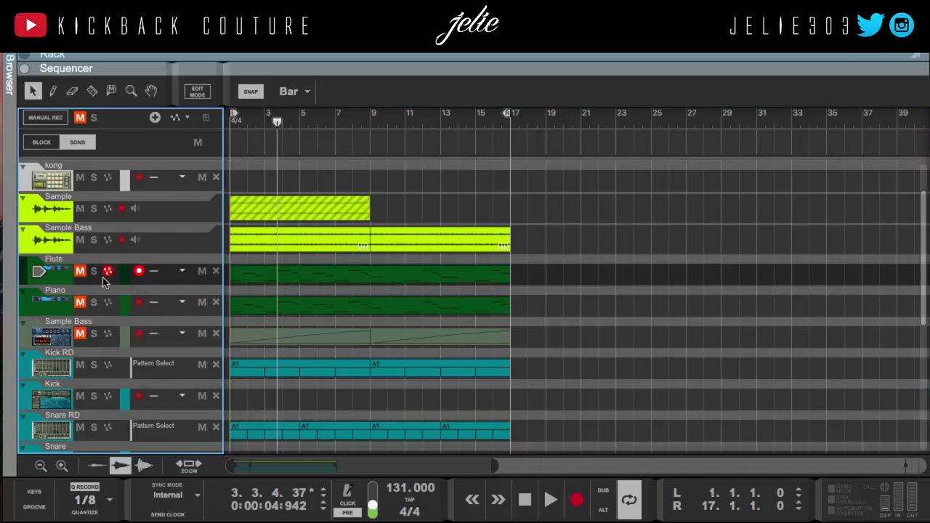
pyautogui.click(154, 273)
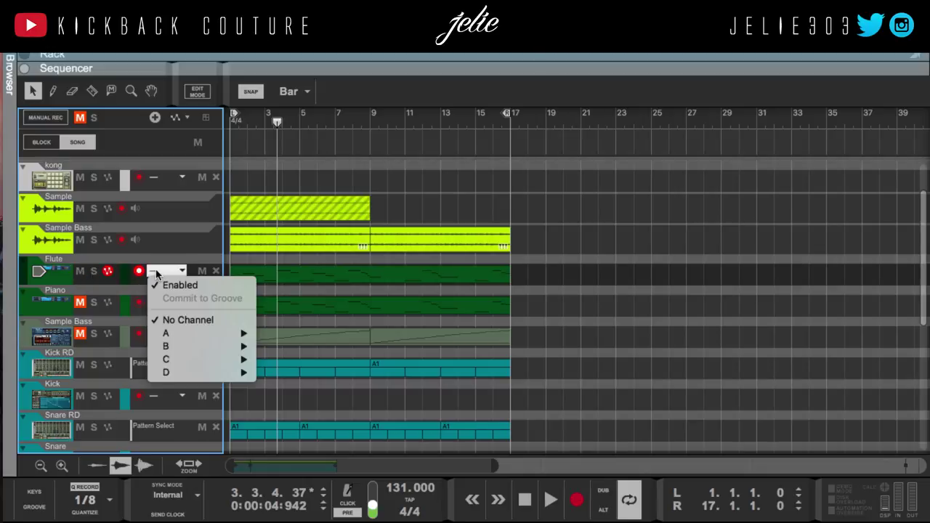
pyautogui.moveTo(187, 334)
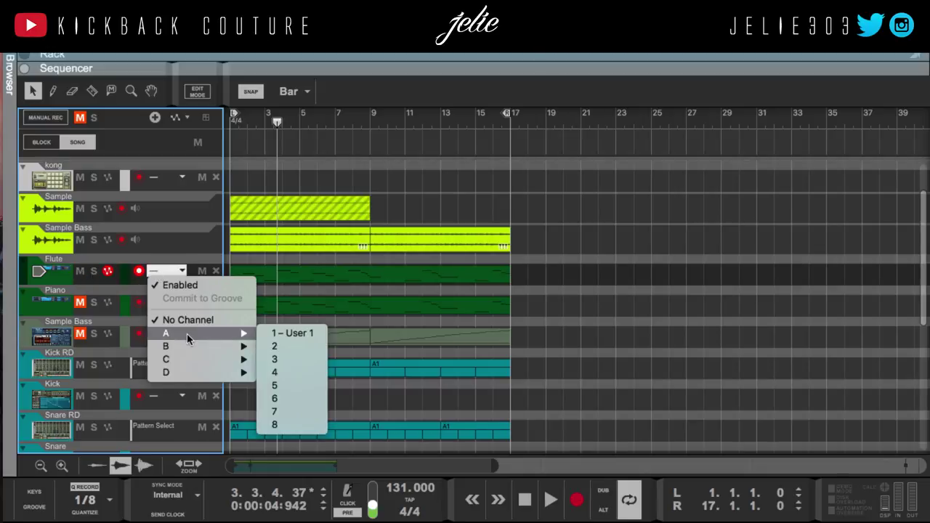
pyautogui.click(268, 335)
pyautogui.click(173, 272)
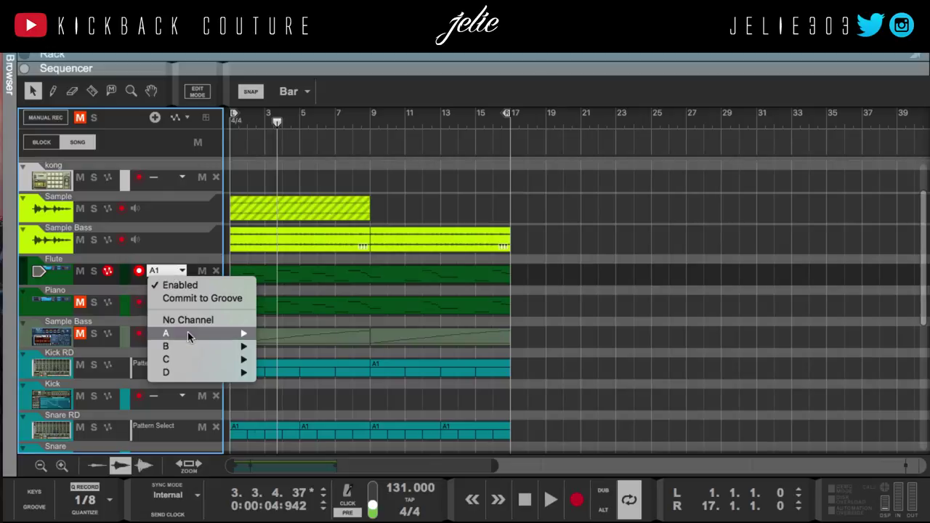
pyautogui.moveTo(191, 332)
pyautogui.click(280, 333)
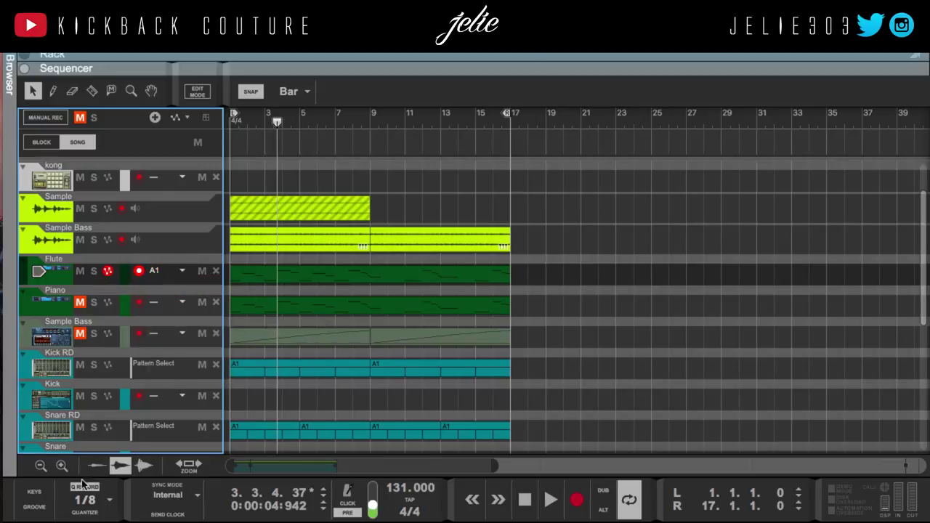
# Check channel A1 in the ReGroove Mixer, close the mixer, and play the song from the start.
pyautogui.click(36, 506)
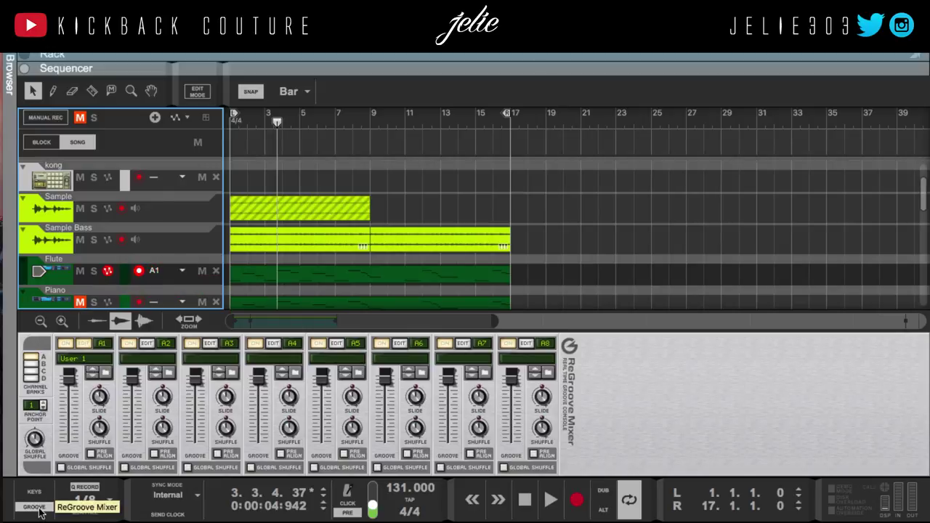
pyautogui.click(36, 506)
pyautogui.click(513, 509)
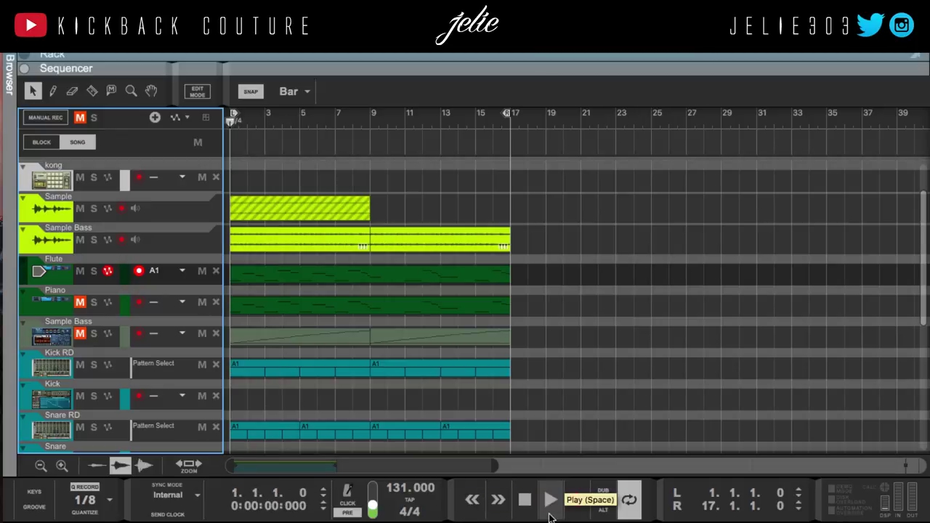
pyautogui.click(550, 500)
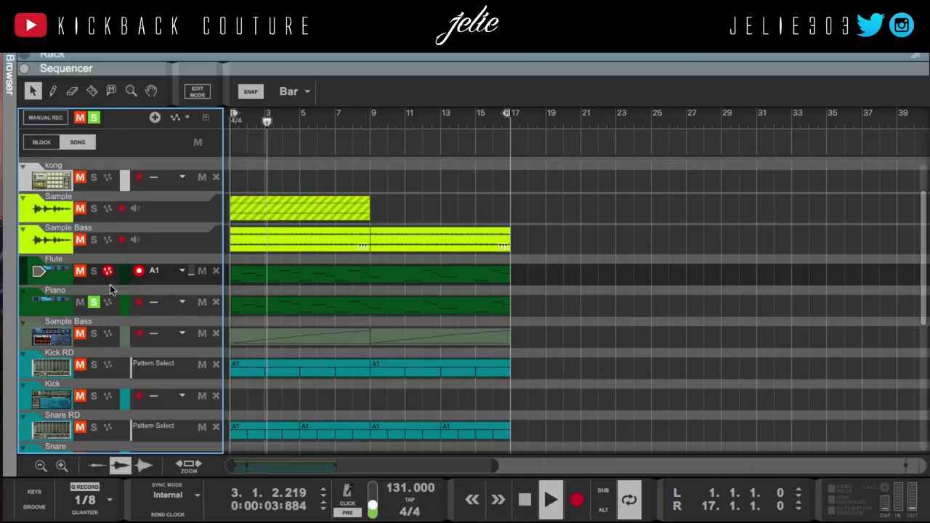
# Unmute the Piano track, assign it to ReGroove channel A1, and stop playback after listening.
pyautogui.click(80, 303)
pyautogui.click(166, 302)
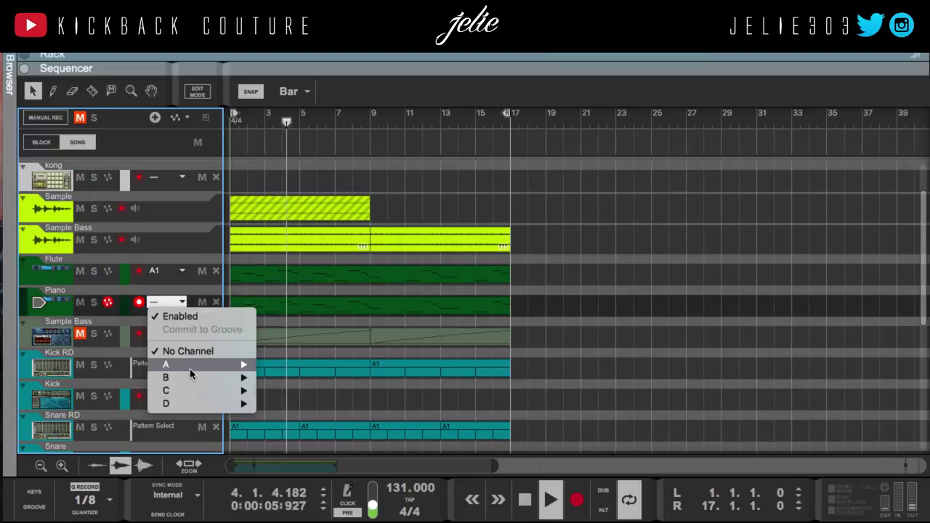
pyautogui.moveTo(189, 365)
pyautogui.click(282, 366)
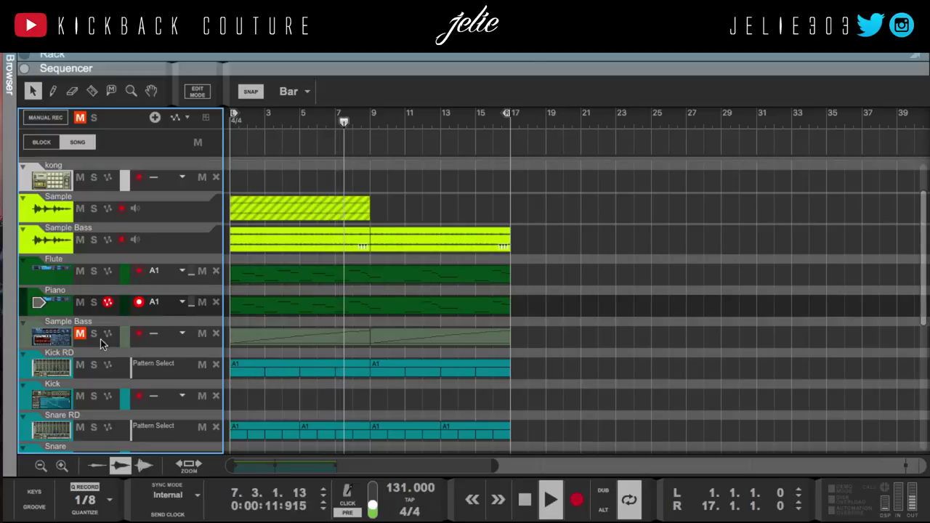
pyautogui.press('space')
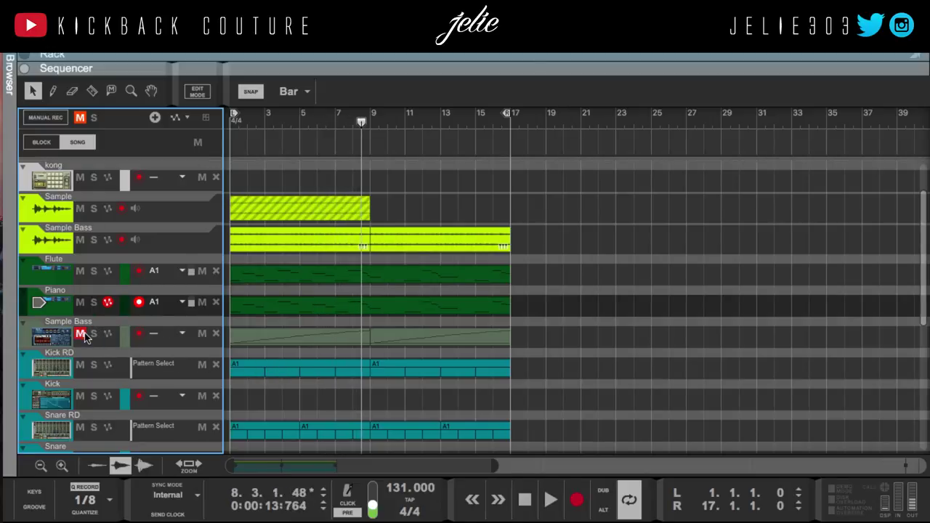
# Unmute the green Sample Bass instrument track and look over the song's track list.
pyautogui.click(524, 209)
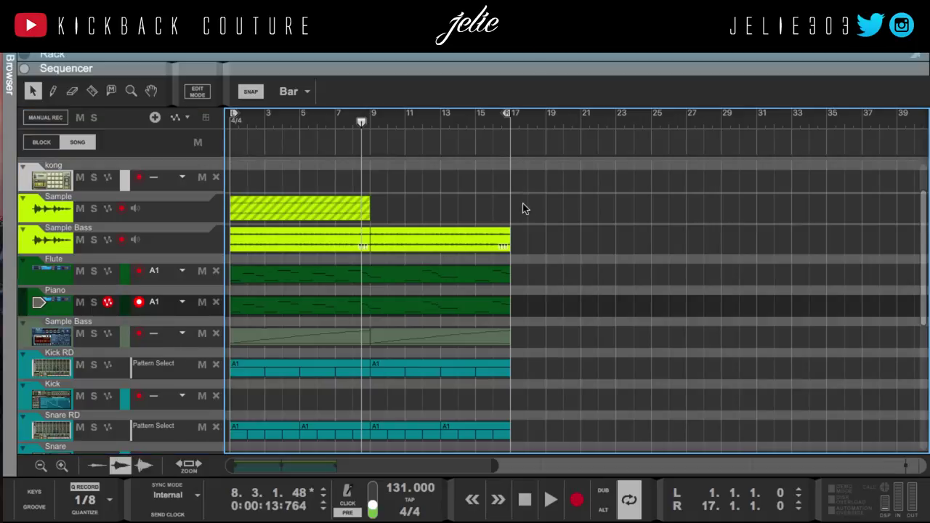
pyautogui.scroll(-5, 393, 260)
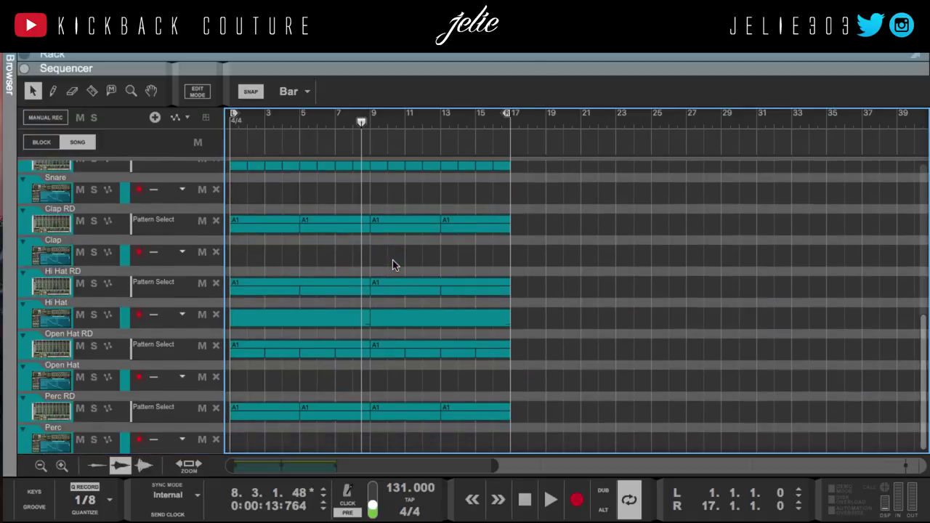
pyautogui.scroll(6, 543, 282)
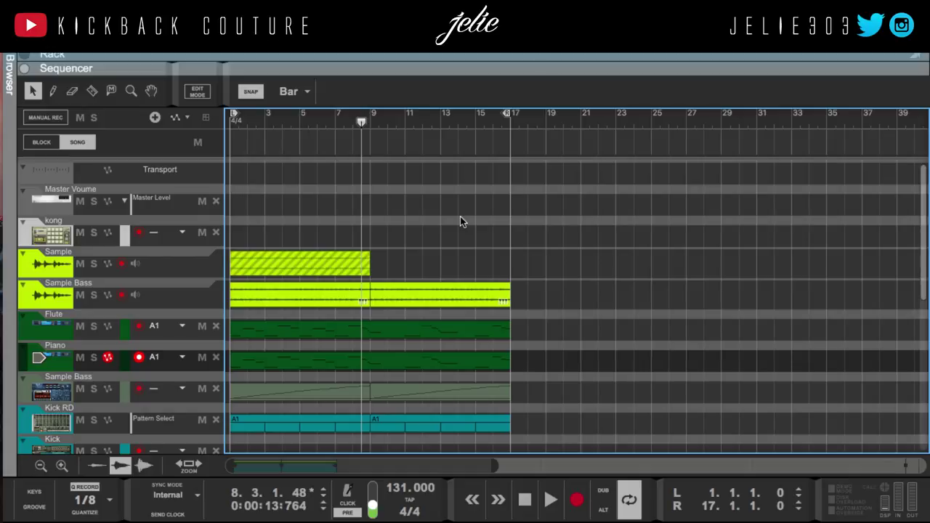
# Show the groove settings for channel A1 and browse for a groove patch.
pyautogui.press('F8')
pyautogui.moveTo(798, 106); pyautogui.dragTo(448, 63)
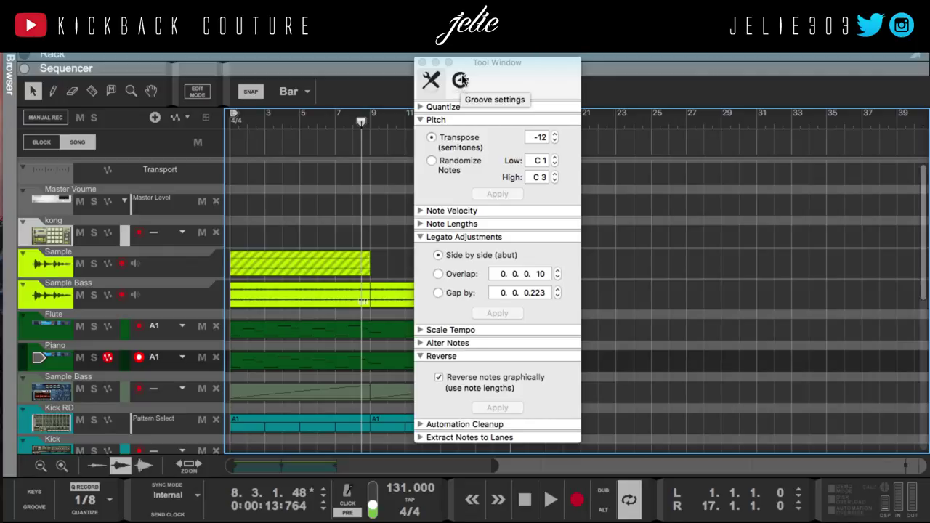
pyautogui.click(460, 80)
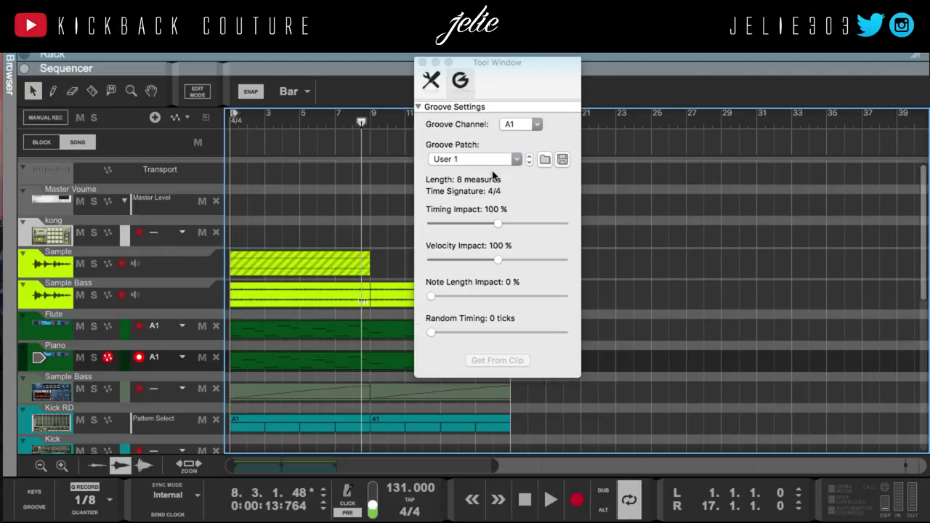
pyautogui.click(486, 160)
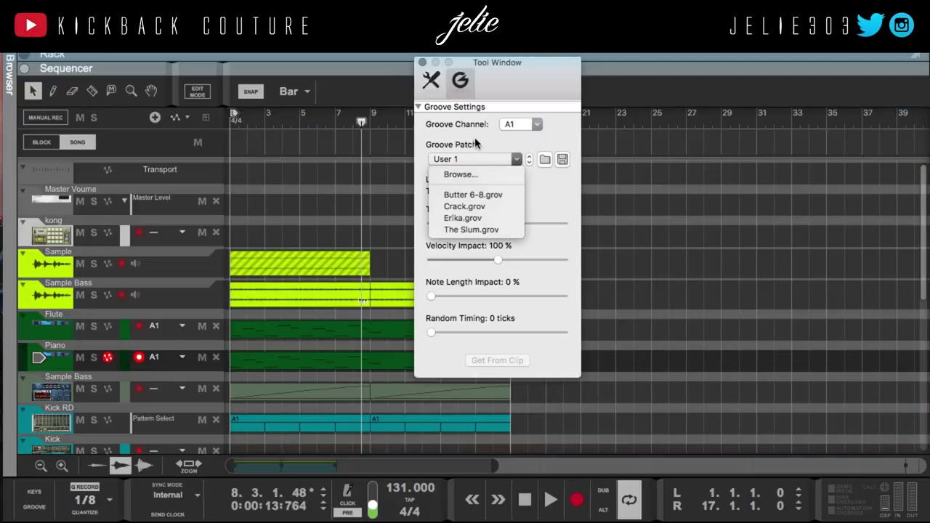
pyautogui.click(492, 185)
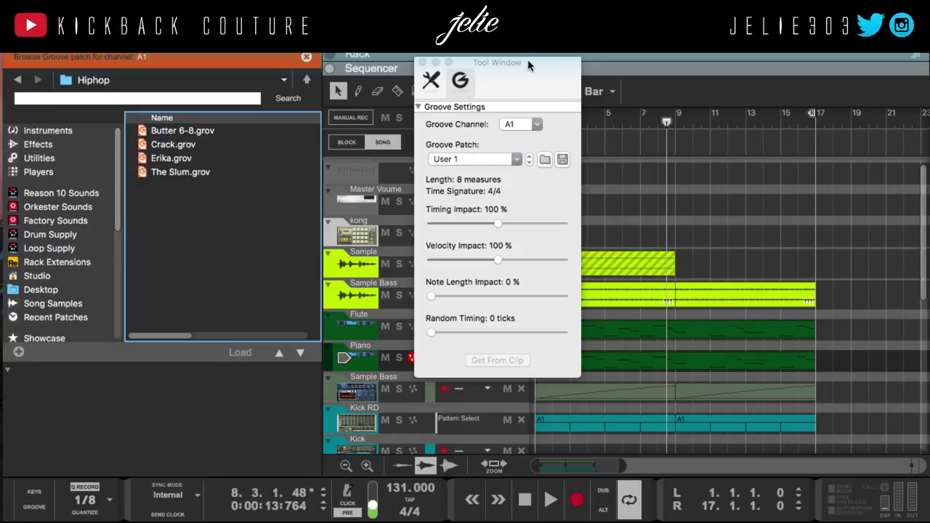
# Go to the ReGroove Patches folder and look through the MPC-60 shuffle grooves.
pyautogui.click(77, 81)
pyautogui.click(117, 93)
pyautogui.click(127, 85)
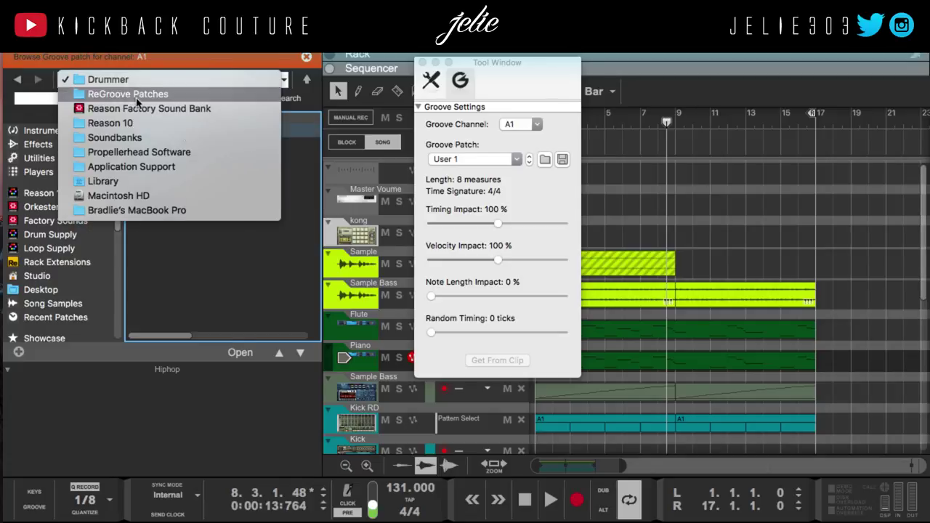
pyautogui.click(136, 99)
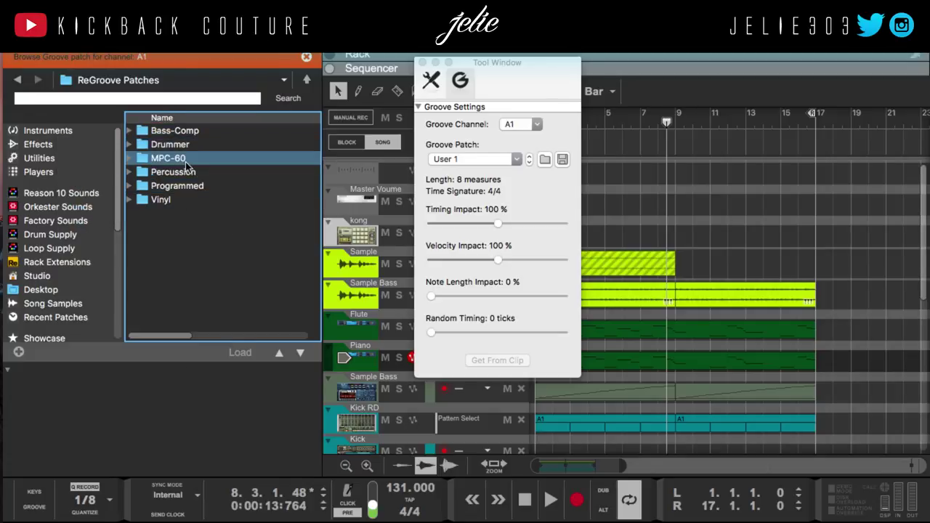
pyautogui.doubleClick(169, 158)
pyautogui.scroll(-4, 198, 184)
pyautogui.scroll(4, 198, 184)
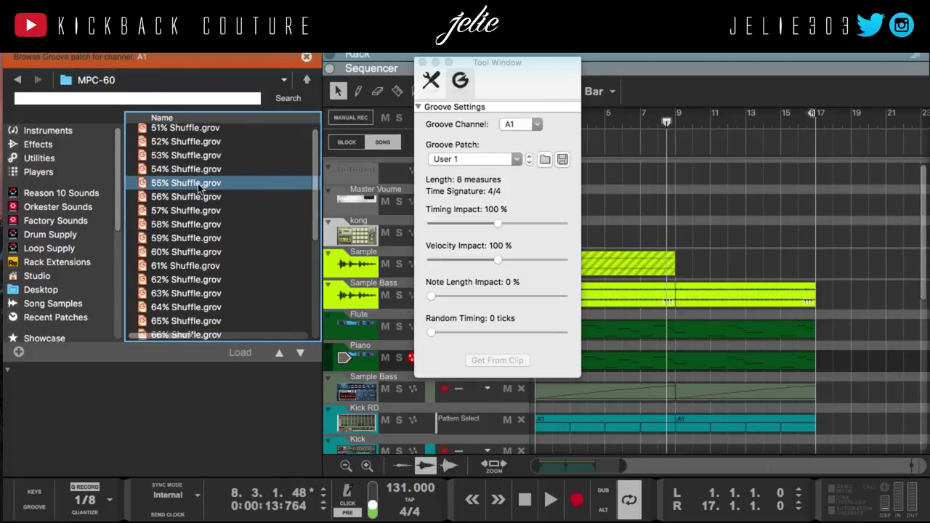
pyautogui.scroll(-5, 197, 185)
pyautogui.scroll(5, 198, 185)
# Look into the Percussion and Shaker groove folders and close the browser without loading a patch.
pyautogui.click(24, 82)
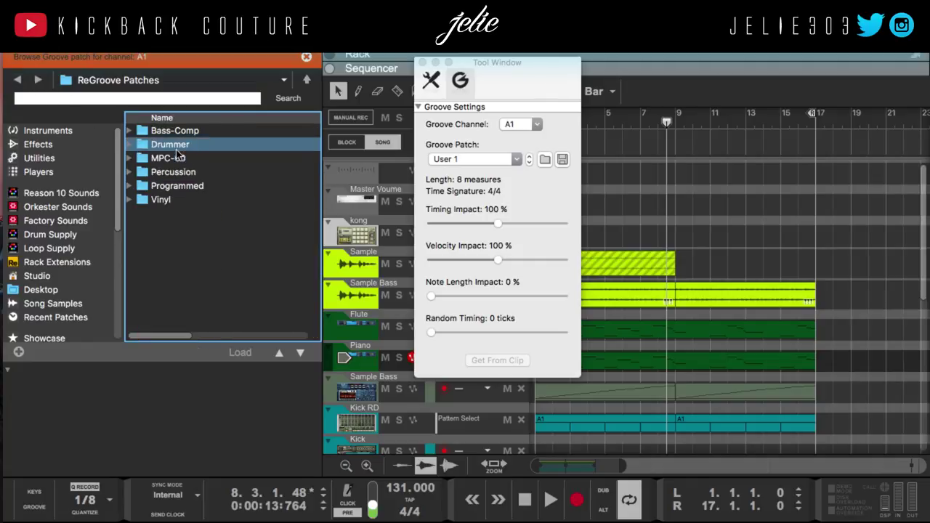
pyautogui.doubleClick(190, 174)
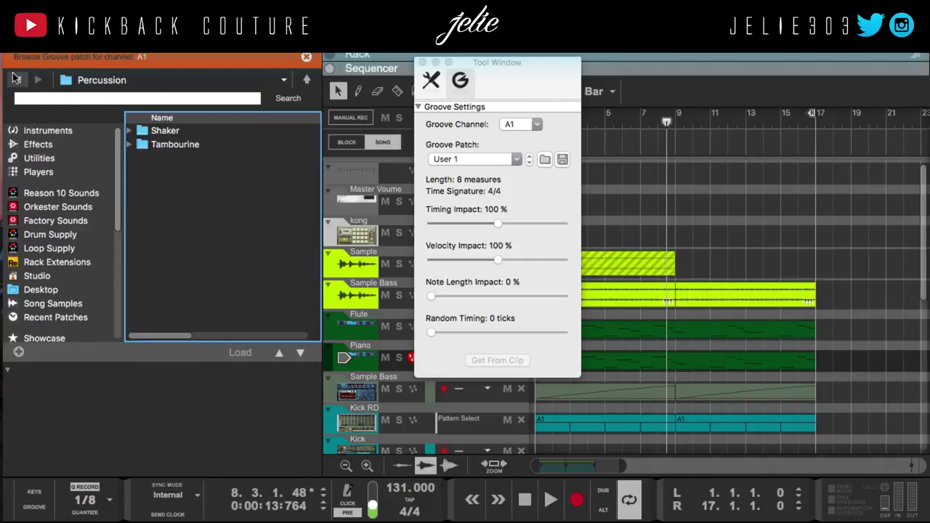
pyautogui.doubleClick(165, 130)
pyautogui.click(18, 81)
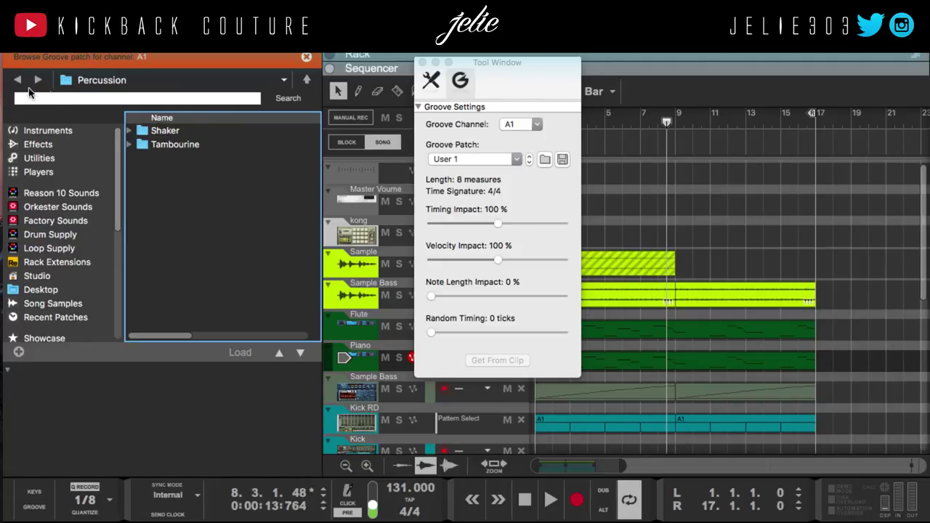
pyautogui.click(17, 81)
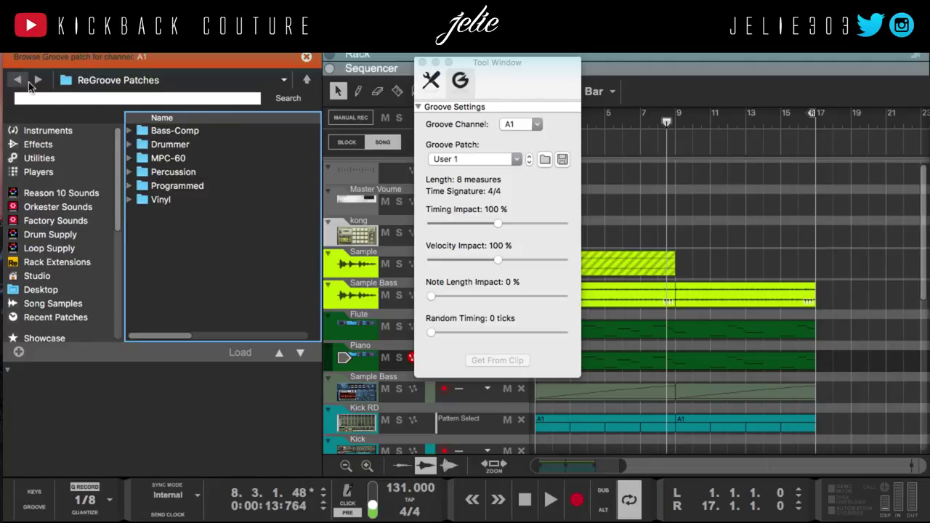
pyautogui.click(307, 58)
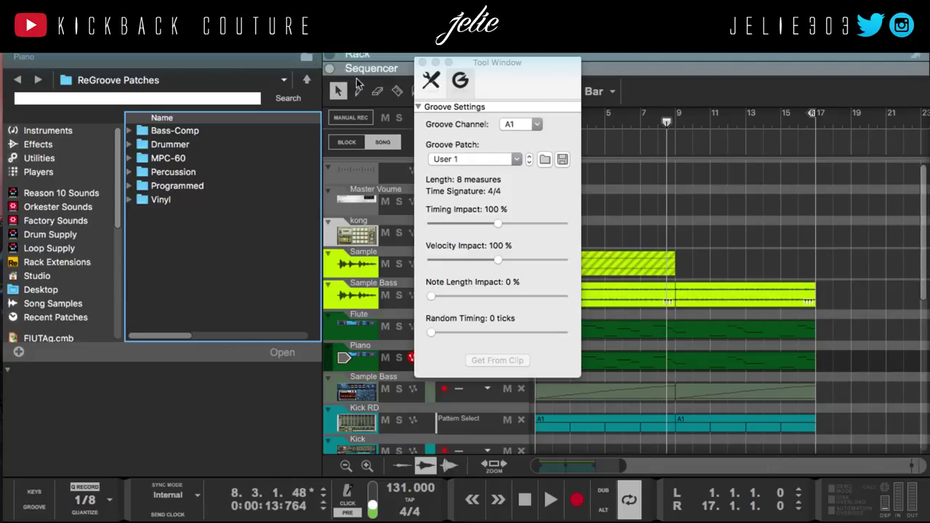
pyautogui.click(10, 55)
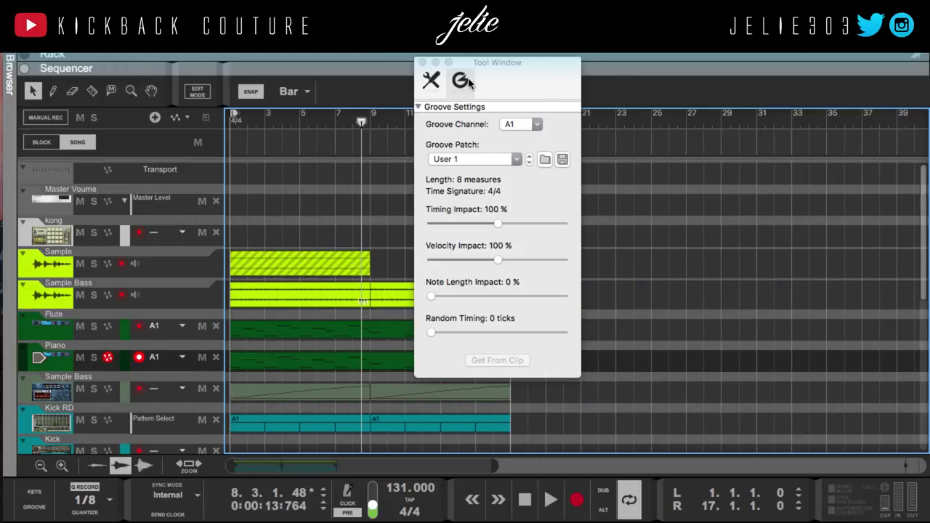
# Check the groove channel and patch choices, keeping channel A1 with the User 1 patch.
pyautogui.click(481, 129)
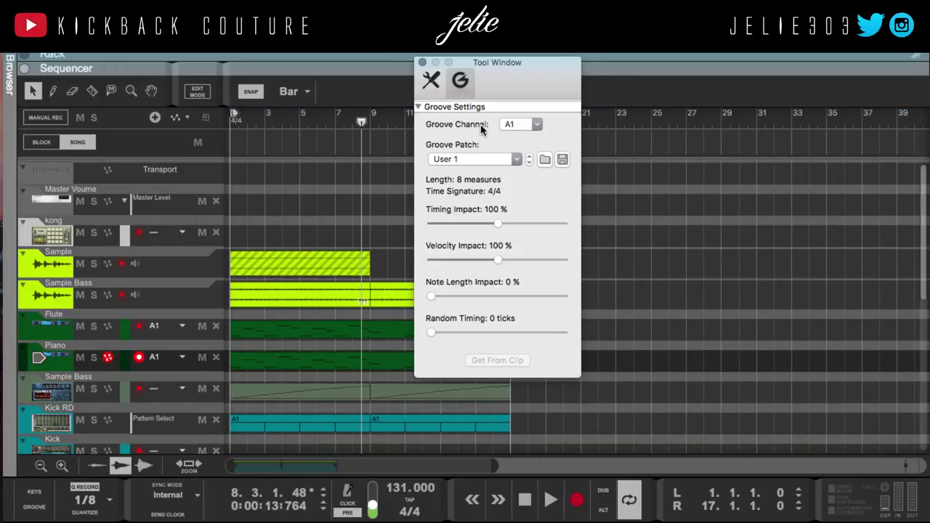
pyautogui.click(522, 126)
pyautogui.click(484, 124)
pyautogui.click(491, 160)
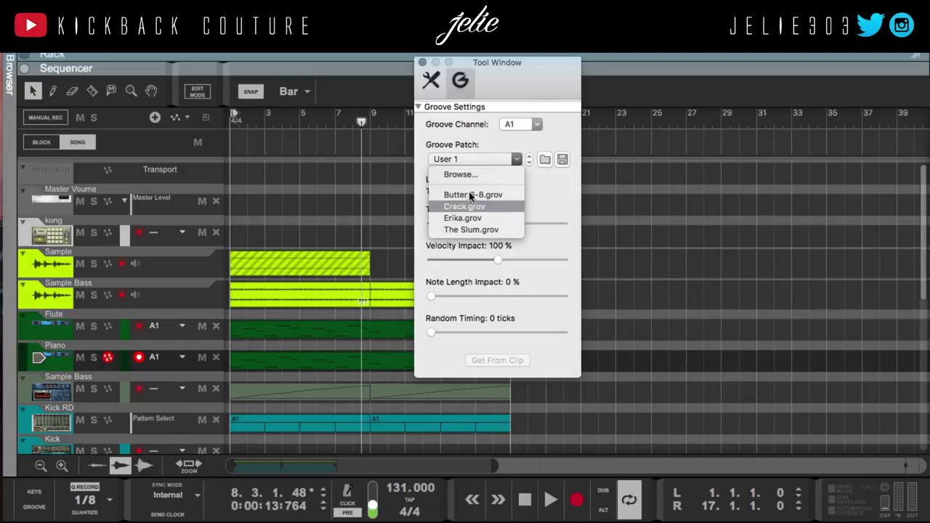
pyautogui.click(530, 145)
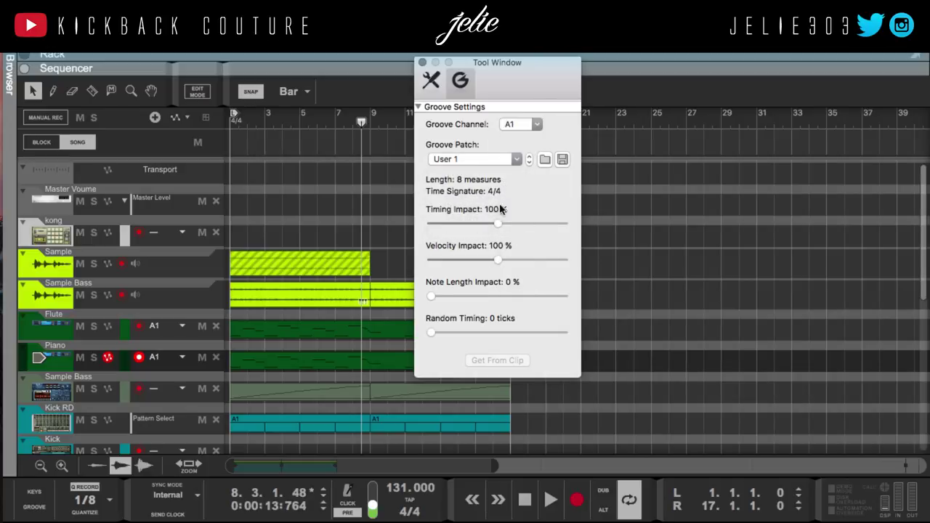
# Solo the Kick RD track and the Sample Bass audio track.
pyautogui.scroll(-4, 145, 334)
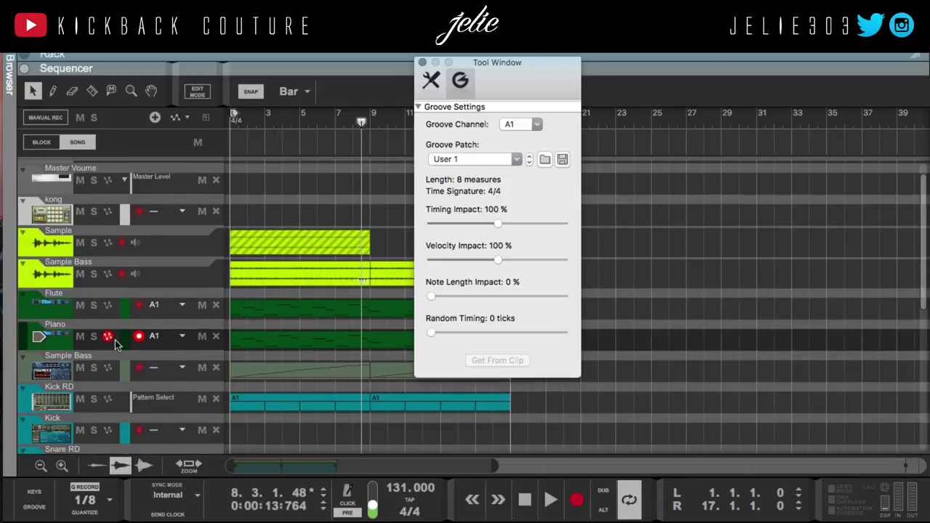
pyautogui.click(94, 290)
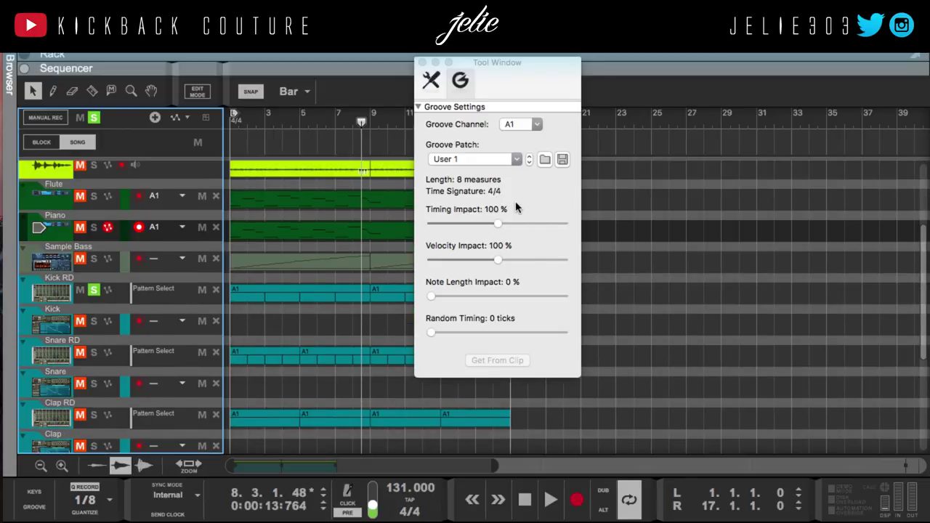
pyautogui.moveTo(497, 223); pyautogui.dragTo(564, 225)
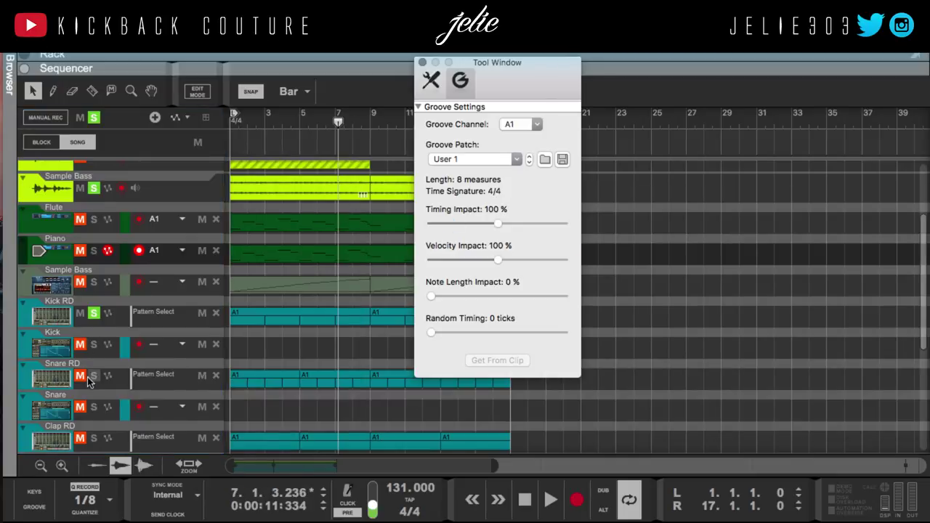
pyautogui.scroll(4, 89, 367)
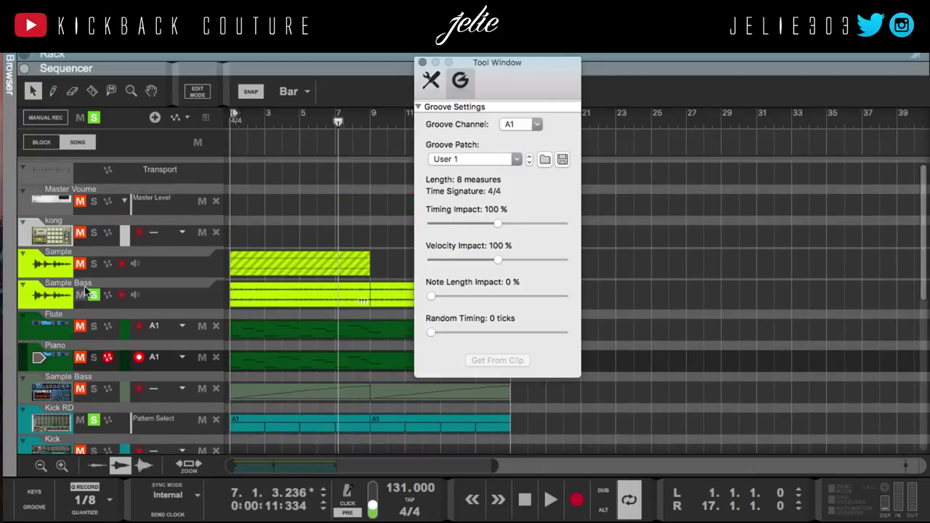
# Solo the Hi Hat RD track in place of Kick RD and play the song from the start.
pyautogui.click(98, 413)
pyautogui.scroll(-10, 98, 407)
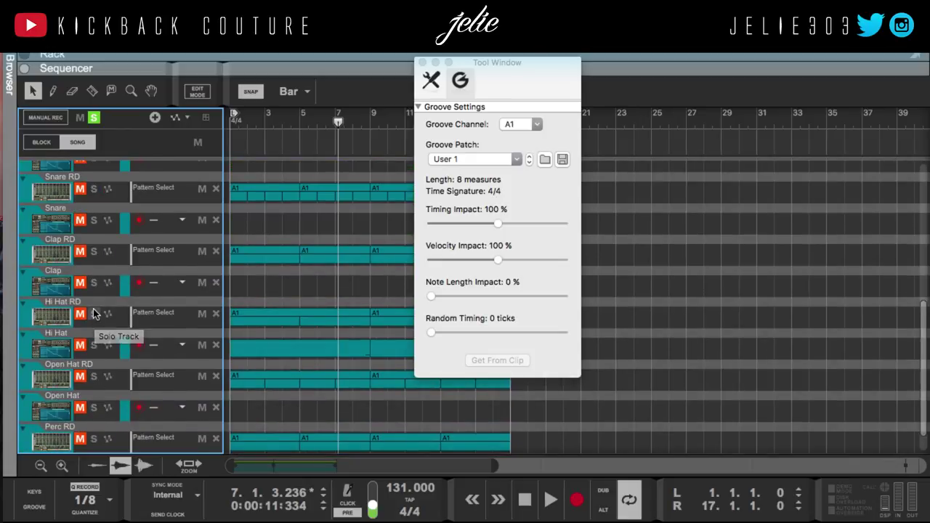
pyautogui.click(93, 313)
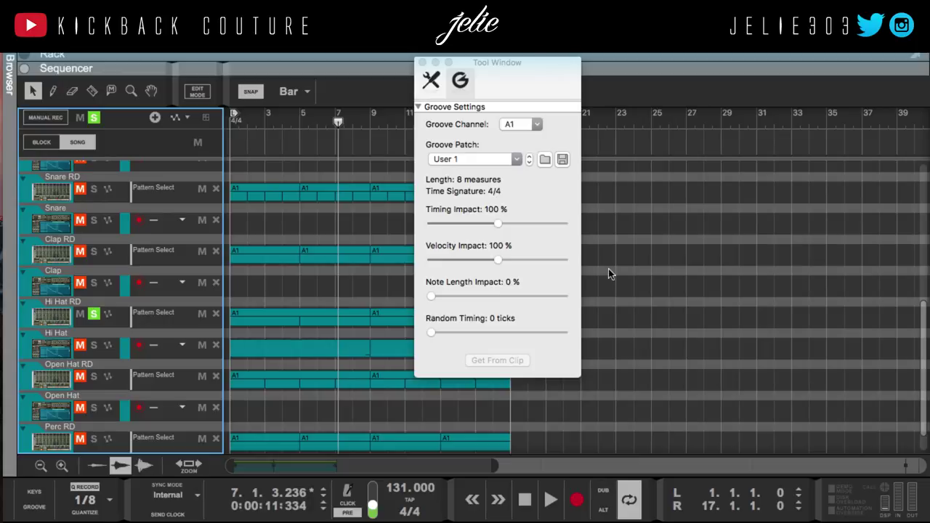
pyautogui.press('Return')
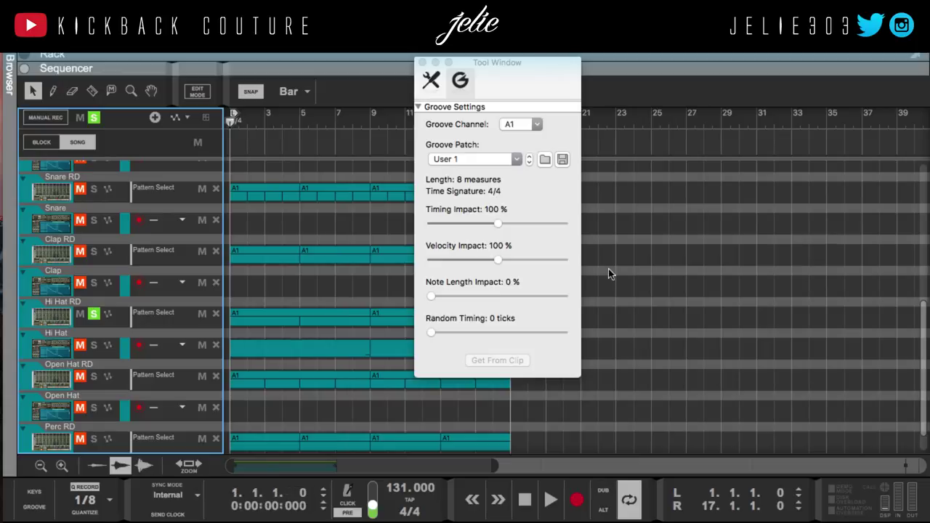
pyautogui.press('space')
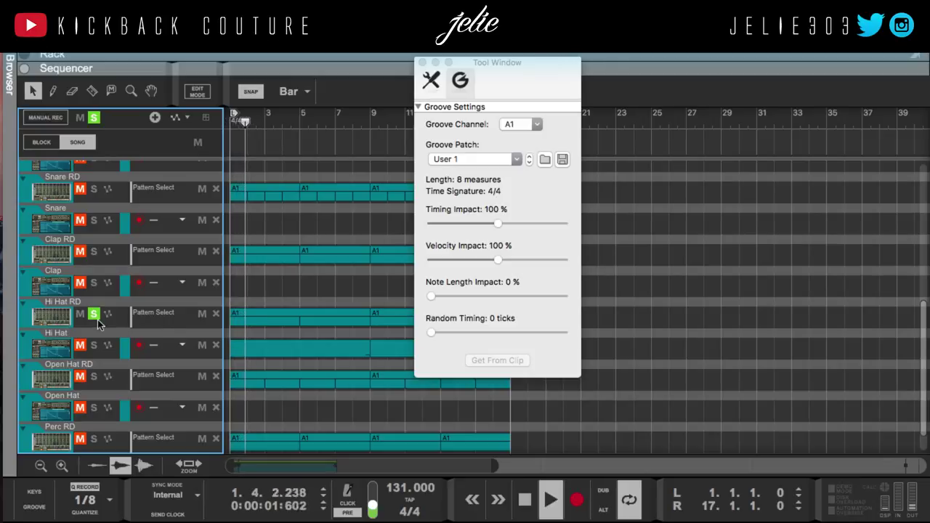
# Try Timing, Velocity and Note Length Impact at 200% during playback, restoring them to 100%, 100% and 0%.
pyautogui.moveTo(498, 224); pyautogui.dragTo(574, 225)
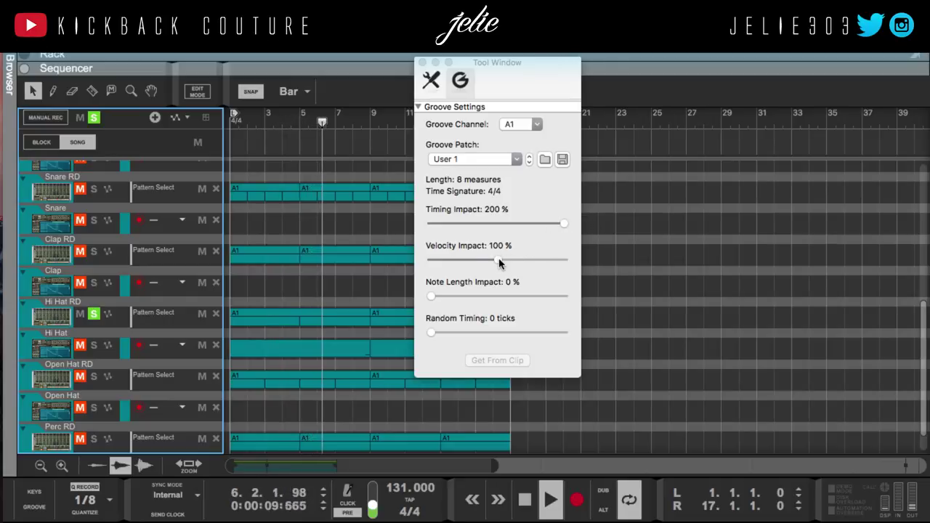
pyautogui.moveTo(499, 260); pyautogui.dragTo(594, 257)
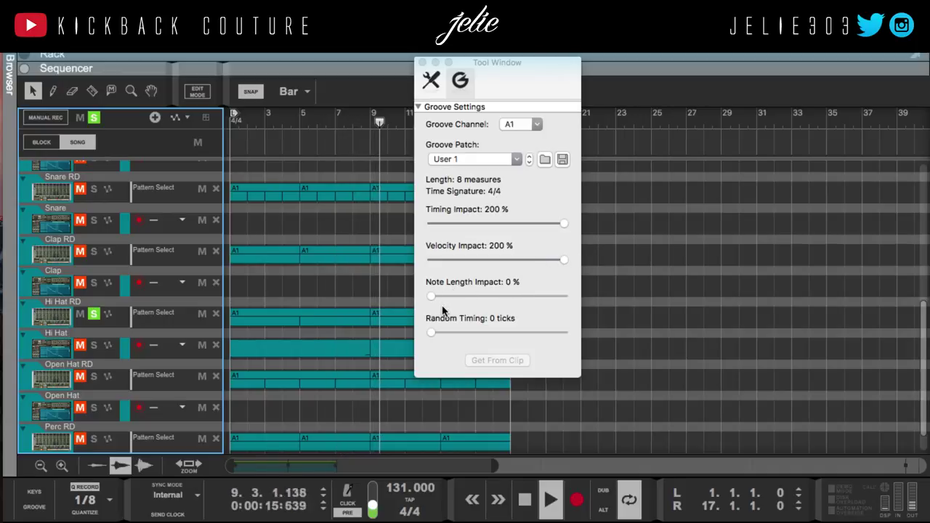
pyautogui.moveTo(431, 295); pyautogui.dragTo(636, 299)
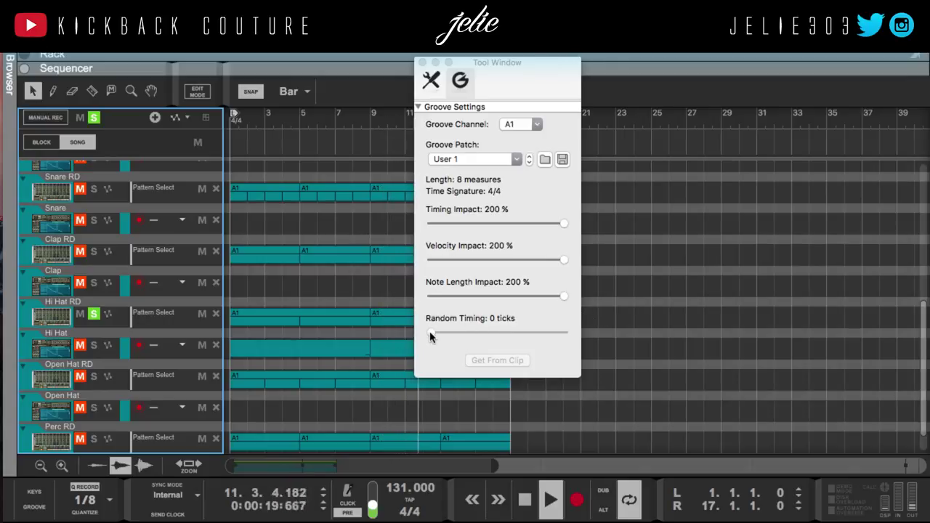
pyautogui.click(431, 296)
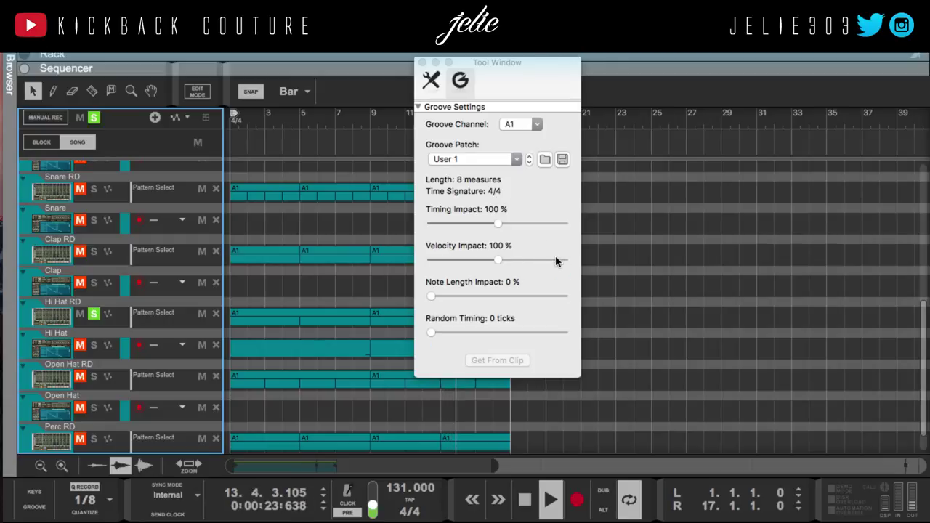
# Solo the Flute track and select its clip during playback.
pyautogui.click(422, 62)
pyautogui.scroll(10, 93, 326)
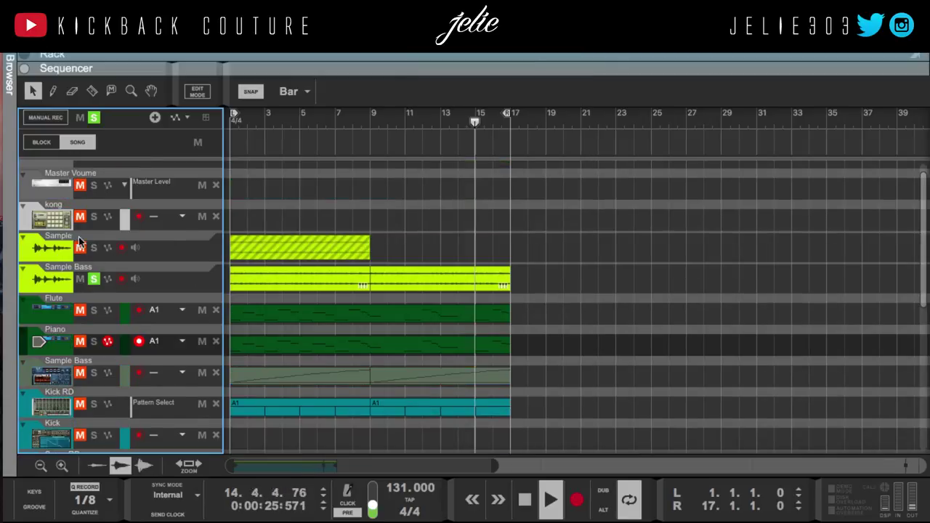
pyautogui.click(309, 326)
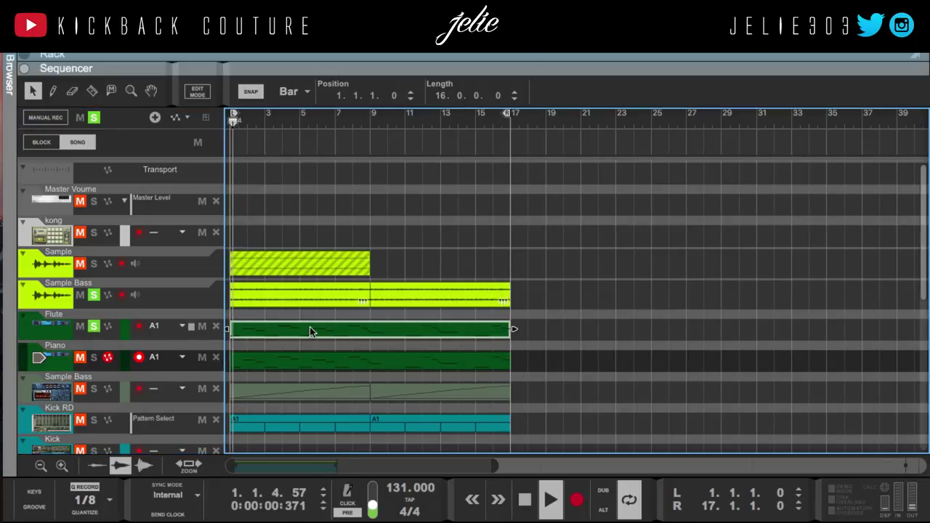
# Set the Note Length Impact of groove channel A1 to 200%.
pyautogui.press('F8')
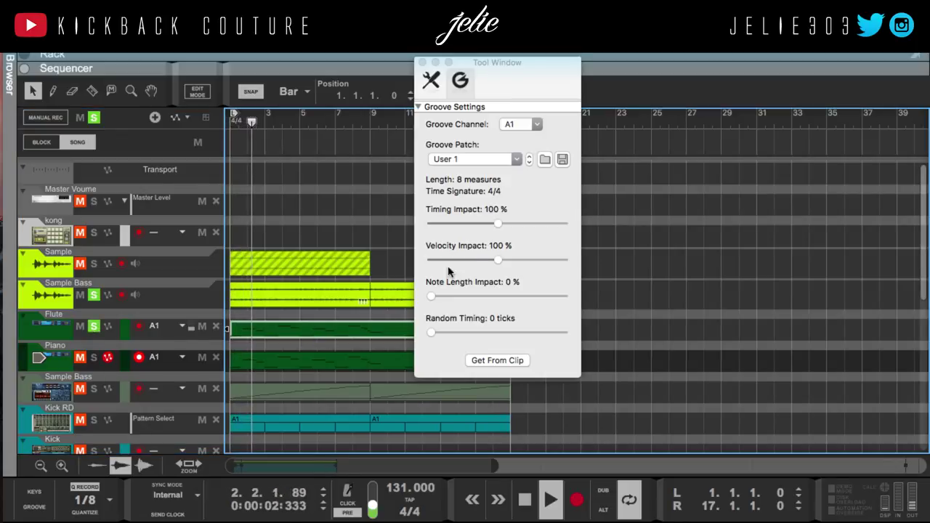
pyautogui.moveTo(431, 296); pyautogui.dragTo(587, 298)
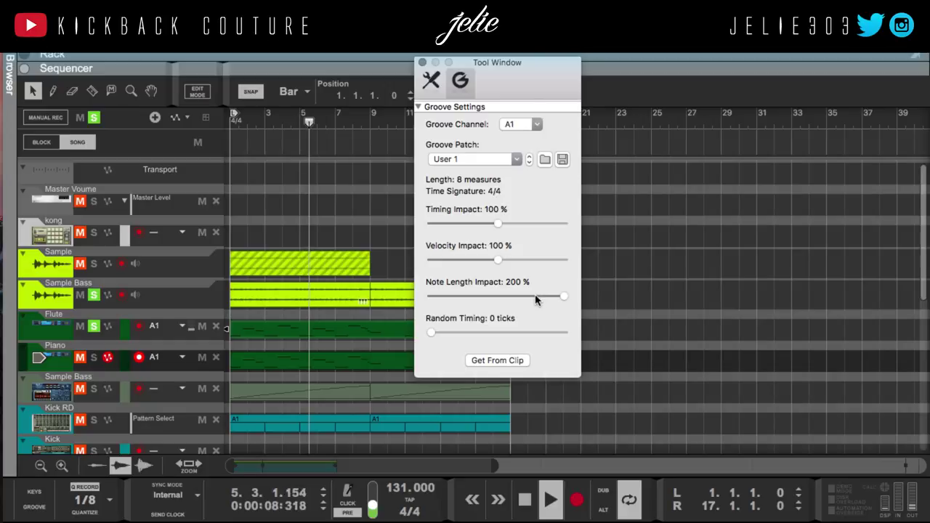
# Set the Note Length Impact of groove channel A1 to 100% during playback.
pyautogui.moveTo(535, 298); pyautogui.dragTo(507, 298)
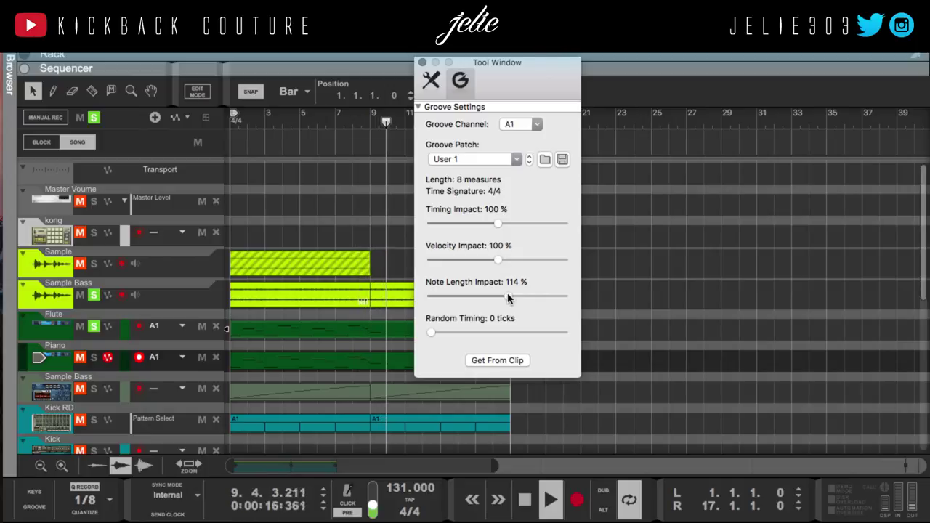
pyautogui.press('space')
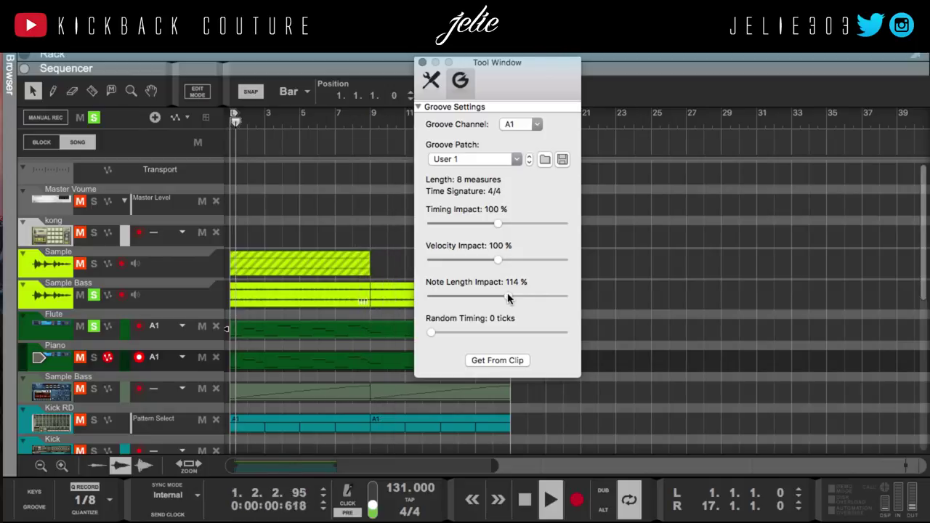
pyautogui.moveTo(507, 298)
pyautogui.mouseDown()
pyautogui.moveTo(479, 299)
pyautogui.moveTo(501, 299)
pyautogui.mouseUp()
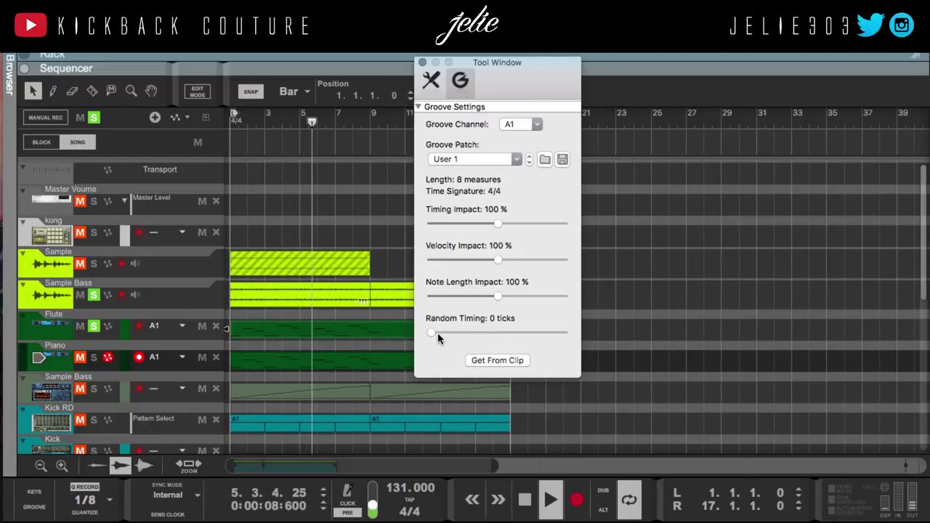
# Try different Random Timing and Velocity Impact amounts during playback, restoring them to 0 ticks and 100%.
pyautogui.moveTo(439, 337)
pyautogui.mouseDown()
pyautogui.moveTo(486, 332)
pyautogui.moveTo(421, 332)
pyautogui.mouseUp()
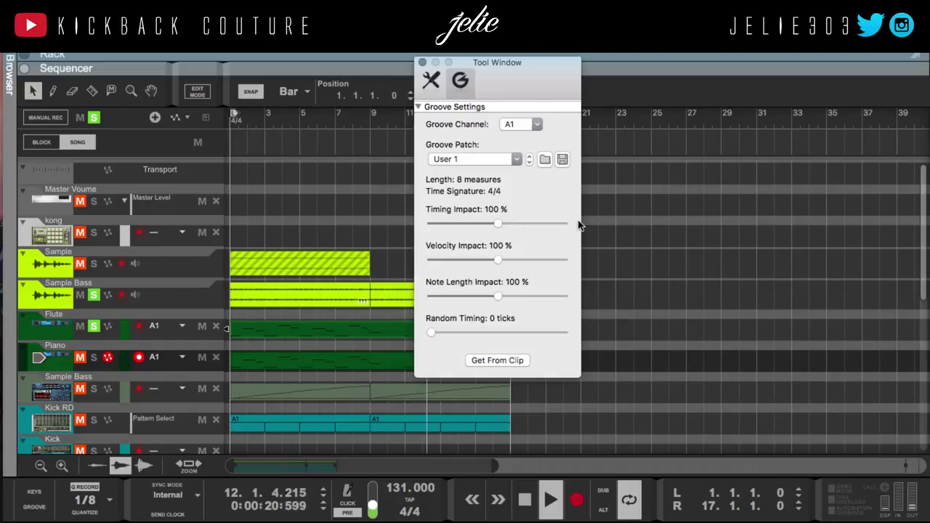
pyautogui.moveTo(498, 259); pyautogui.dragTo(592, 259)
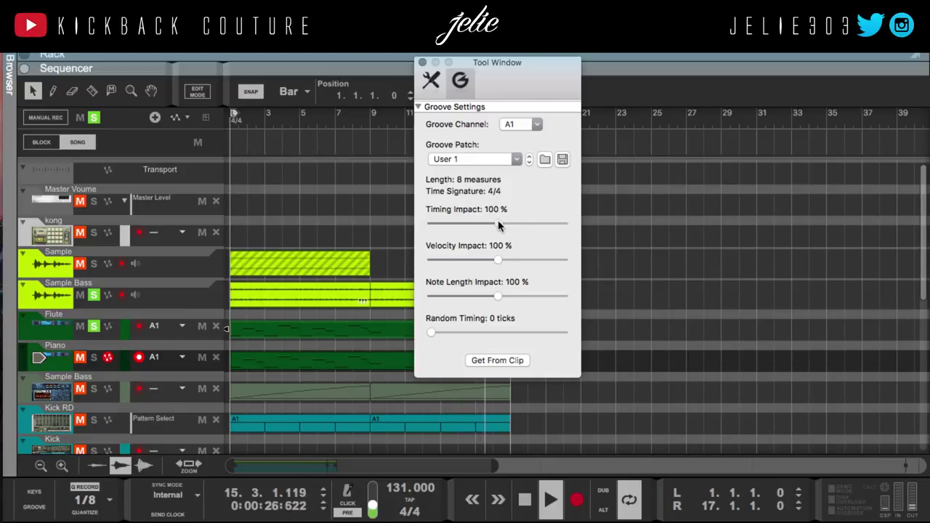
# Close the groove settings window and show the ReGroove Mixer below the sequencer.
pyautogui.click(424, 63)
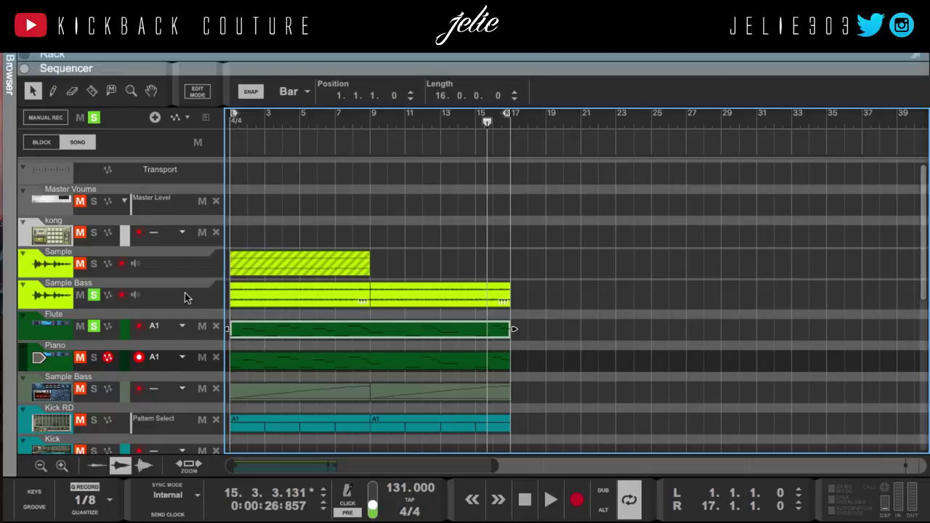
pyautogui.scroll(-1, 194, 332)
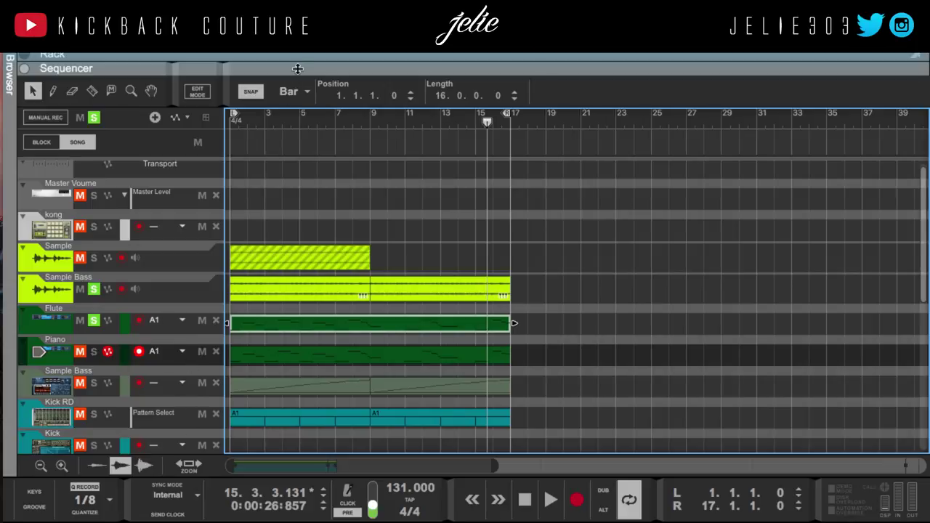
pyautogui.click(33, 513)
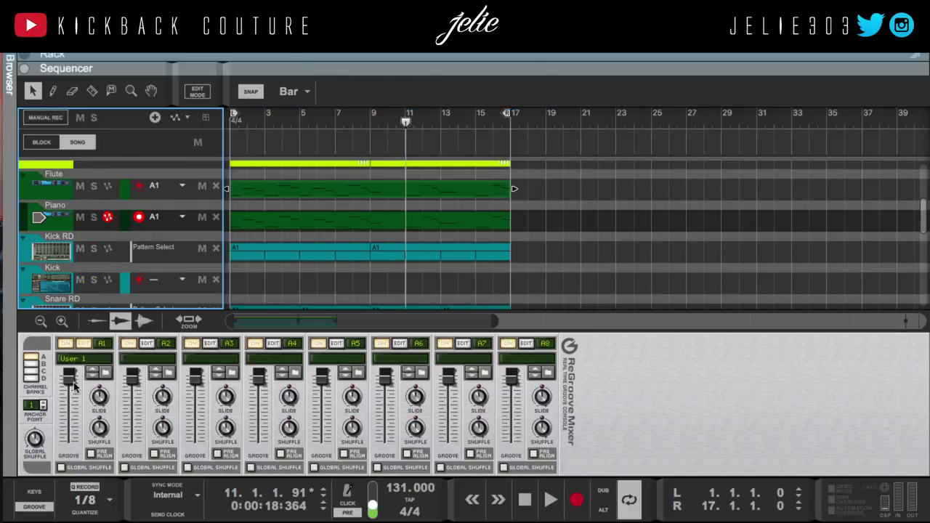
# Try lowering the groove amount of channel A1 to about 4% during playback and raise it back to full.
pyautogui.moveTo(69, 378)
pyautogui.moveTo(69, 377); pyautogui.dragTo(49, 369)
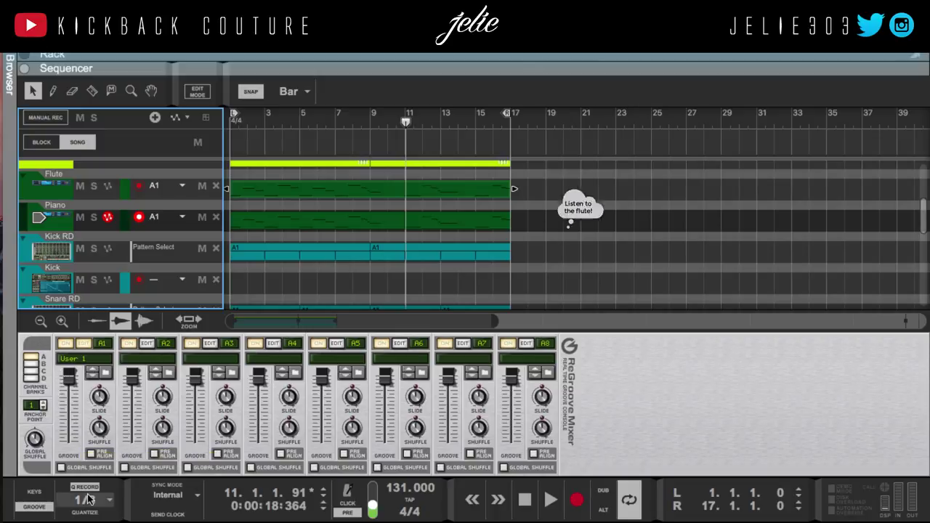
pyautogui.scroll(1, 87, 500)
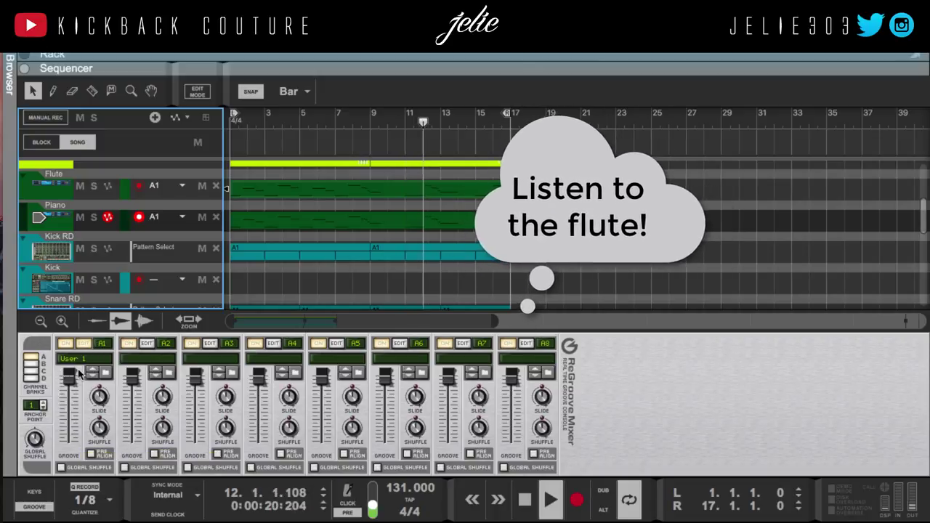
pyautogui.moveTo(70, 374); pyautogui.dragTo(70, 441)
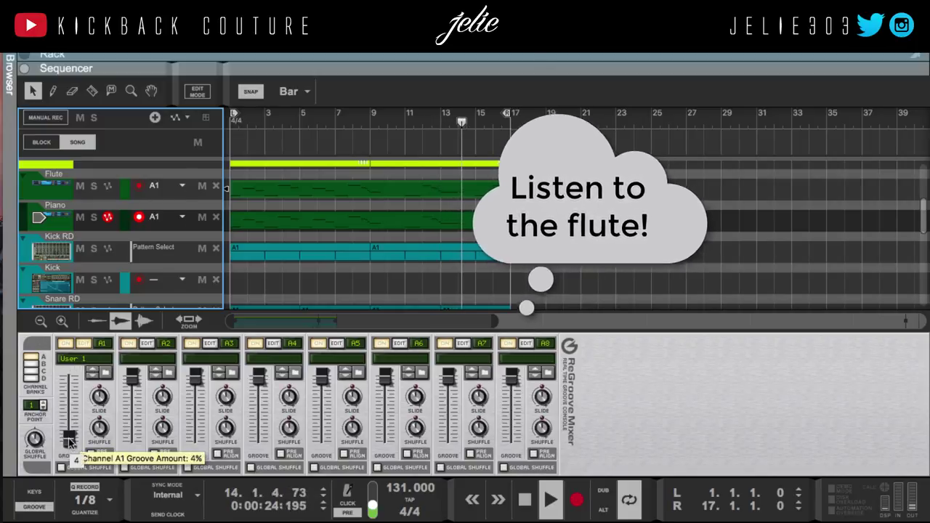
pyautogui.moveTo(69, 441); pyautogui.dragTo(31, 370)
pyautogui.moveTo(3, 327)
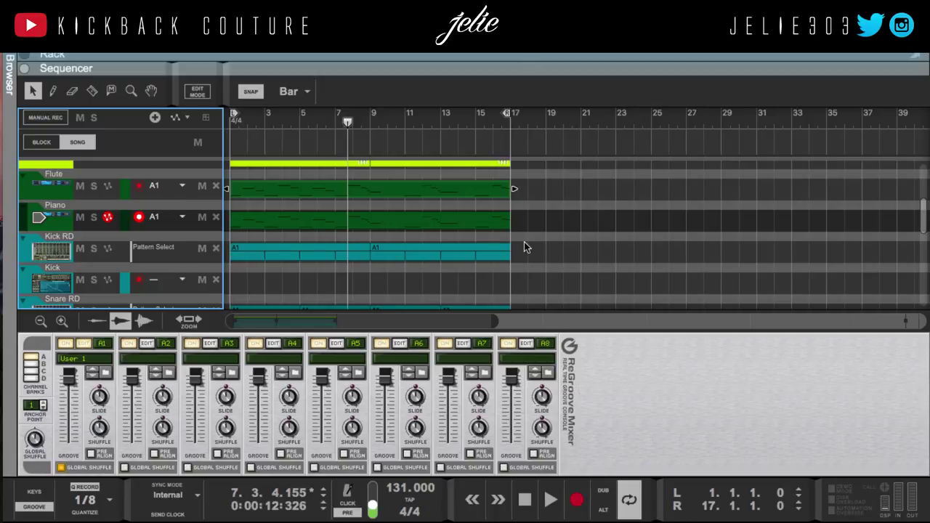
pyautogui.moveTo(524, 247); pyautogui.dragTo(406, 251)
pyautogui.click(307, 248)
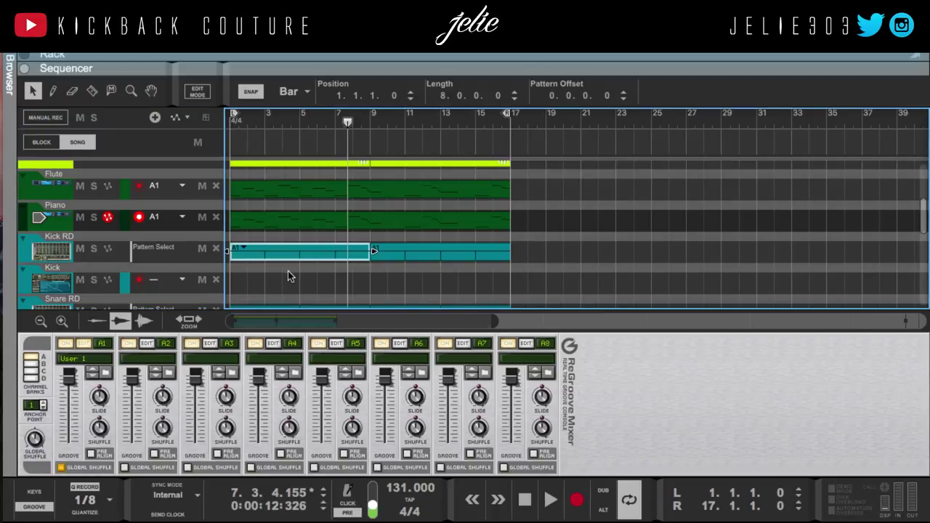
pyautogui.click(287, 272)
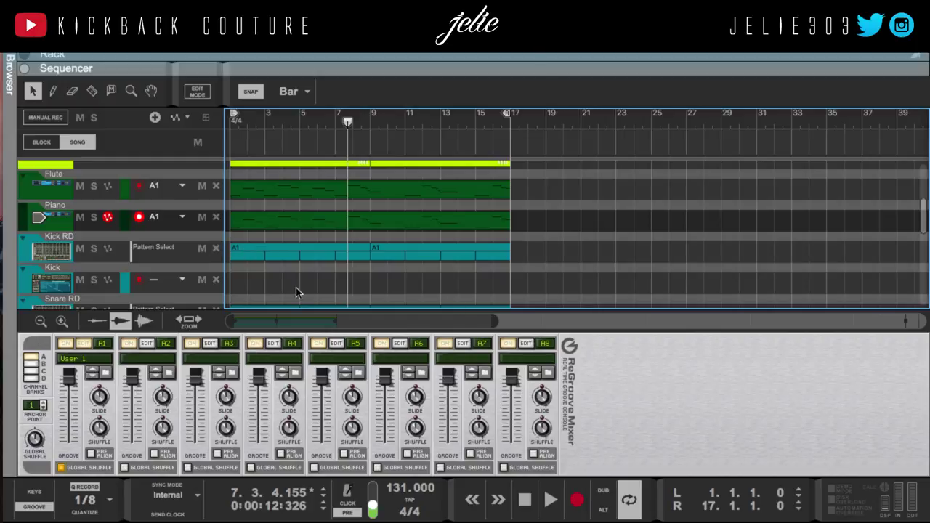
# Add a second note lane without a groove channel to the Piano track.
pyautogui.click(244, 223)
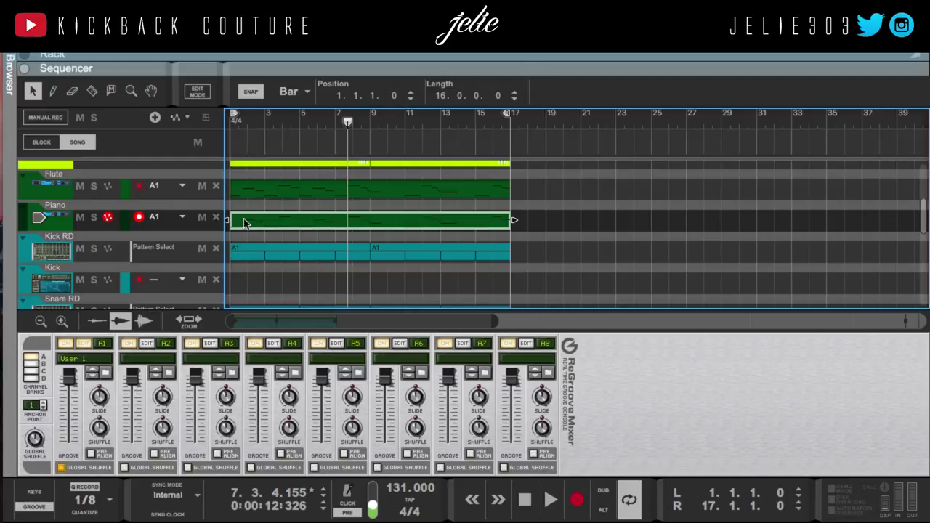
pyautogui.hotkey('ctrl', 'd')
pyautogui.hotkey('ctrl', 'z')
pyautogui.click(603, 491)
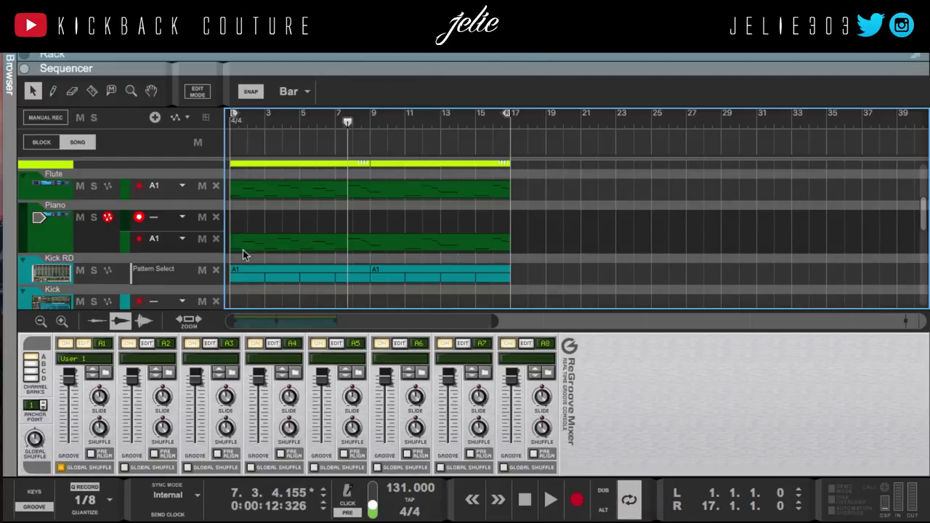
# View the groove channel choices of the Piano track's new lane and select the clip in its A1 lane.
pyautogui.click(175, 220)
pyautogui.click(353, 237)
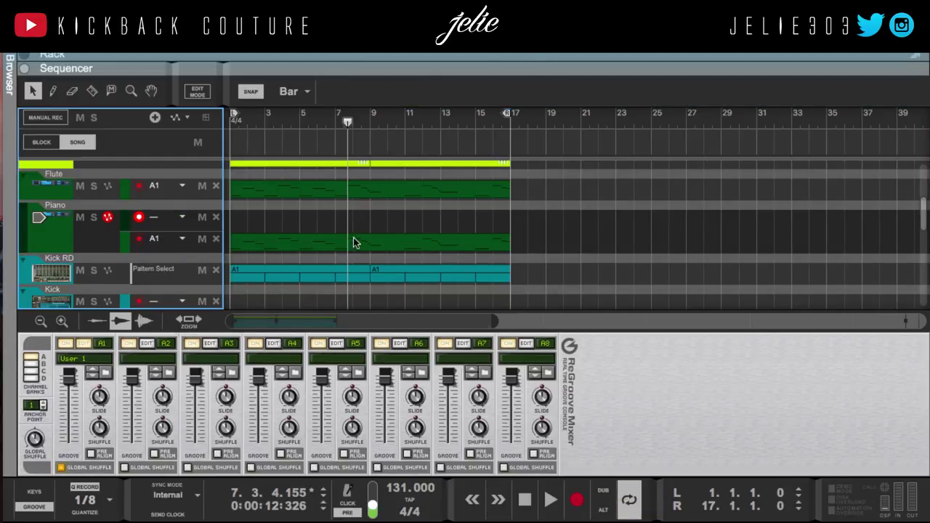
pyautogui.click(356, 245)
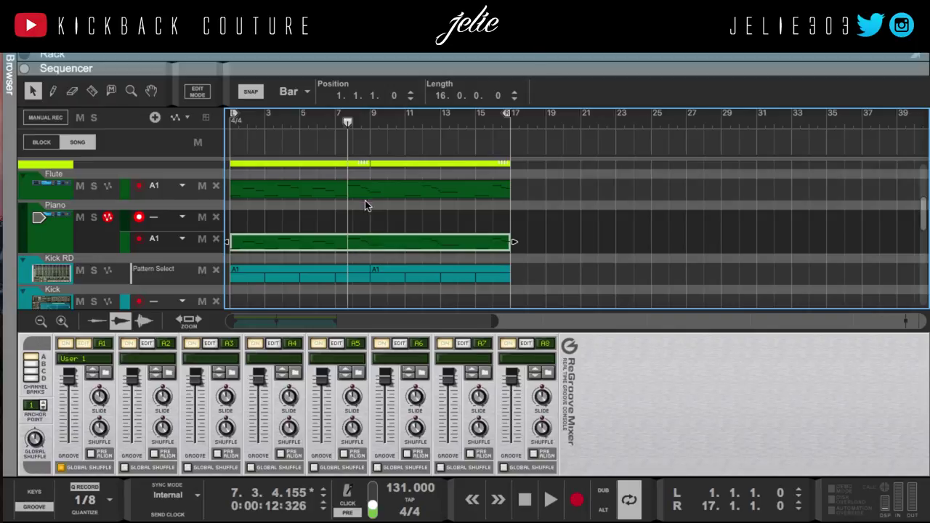
pyautogui.click(176, 217)
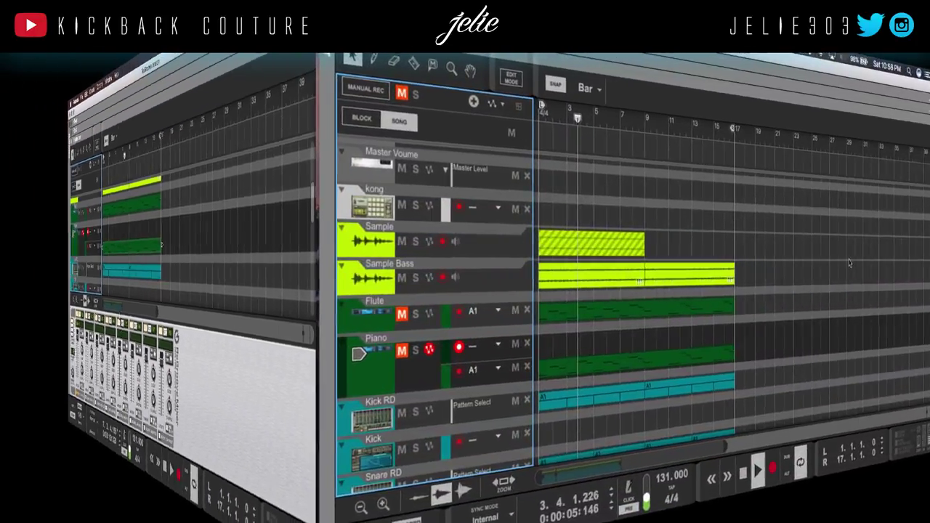